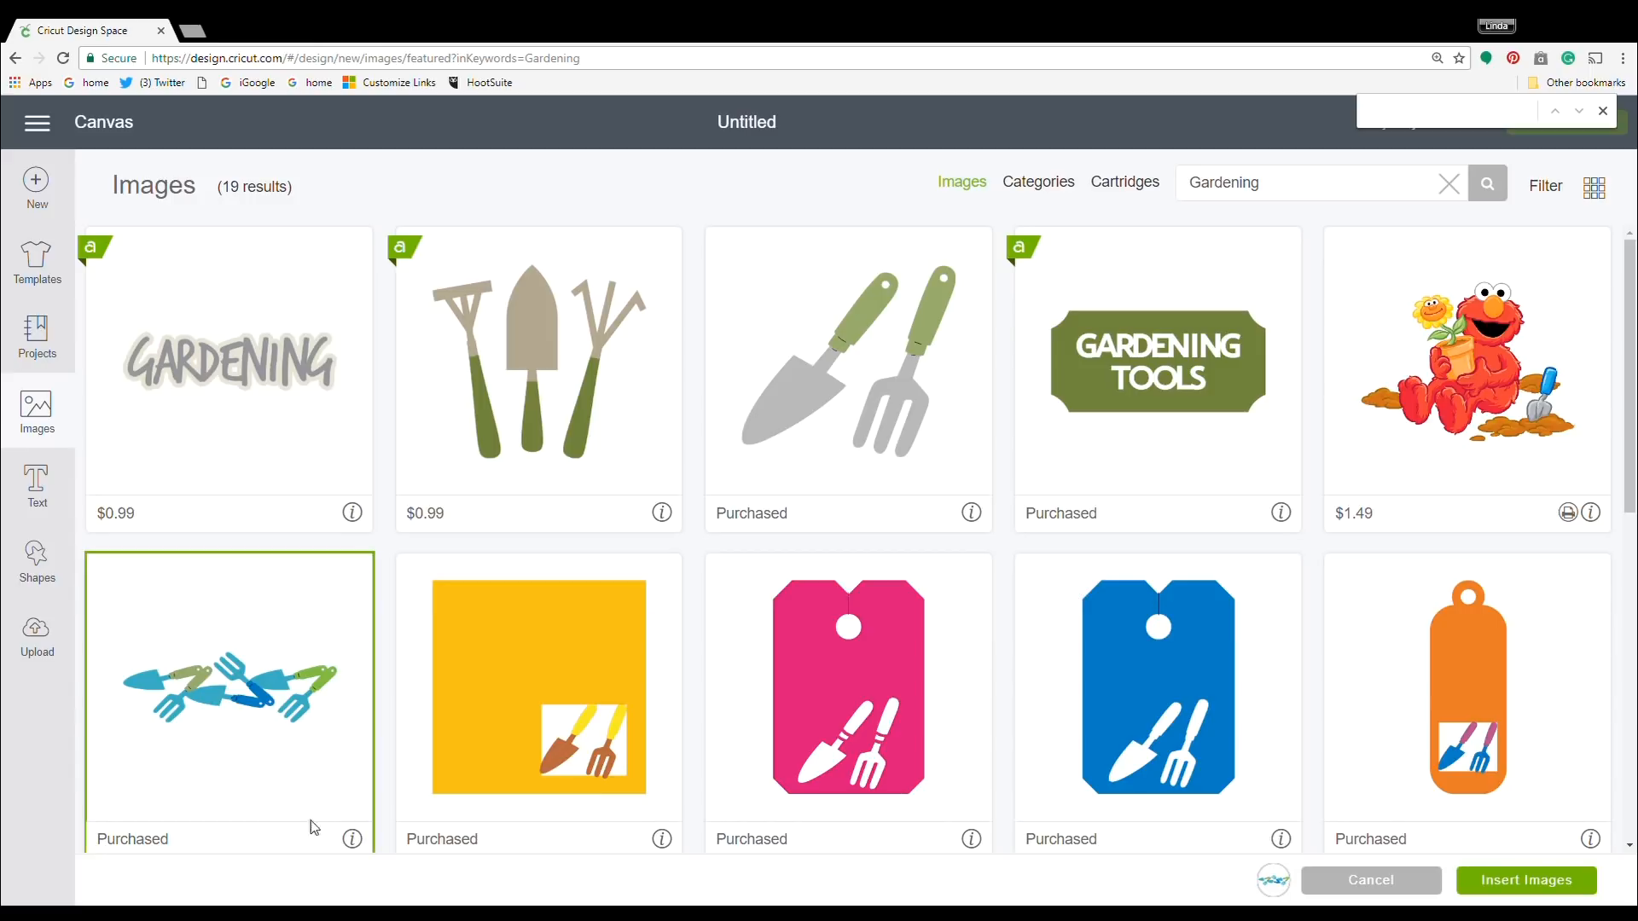
# Insert the Gardening Tools Banner image from the Walk in My Garden cartridge onto the canvas.
pyautogui.moveTo(356, 843)
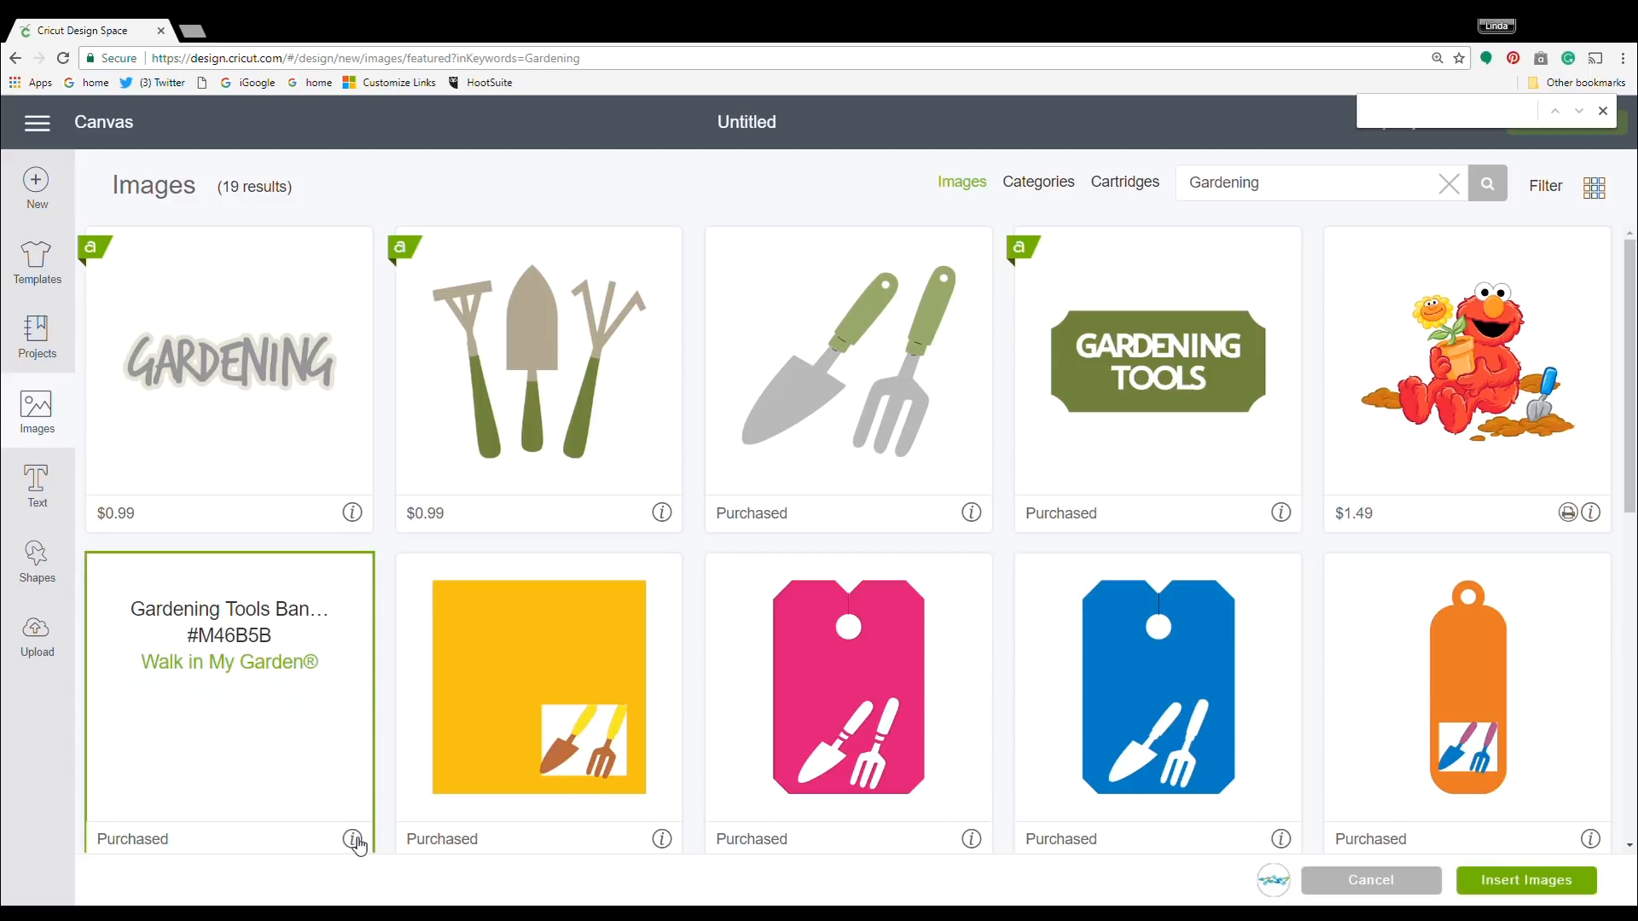
pyautogui.click(356, 843)
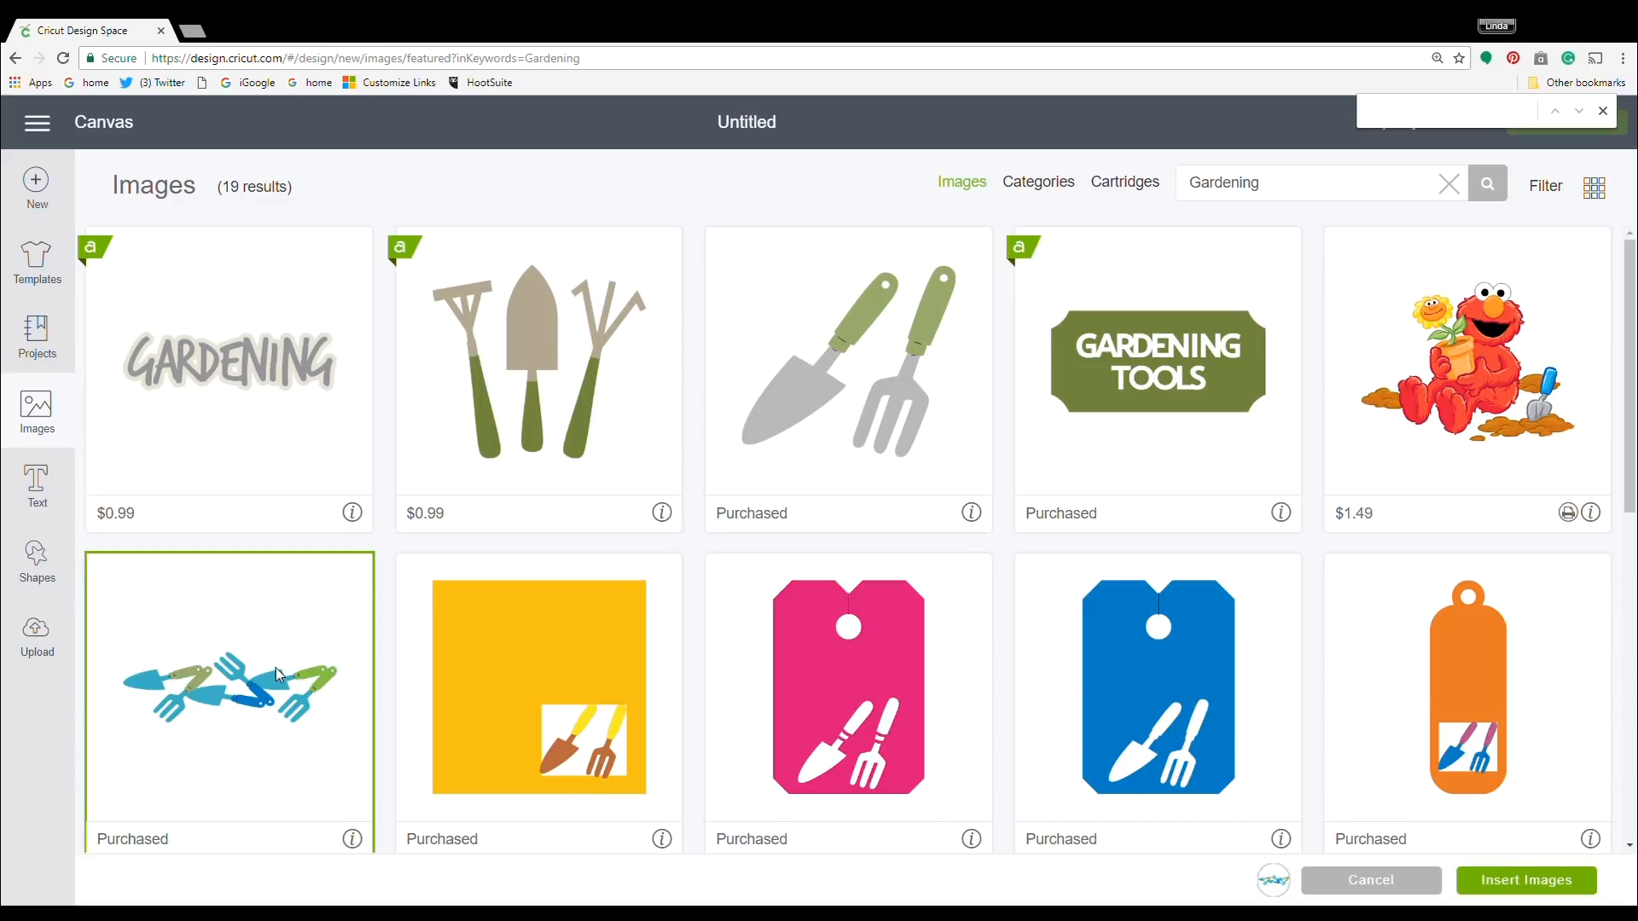
pyautogui.click(257, 686)
pyautogui.click(258, 686)
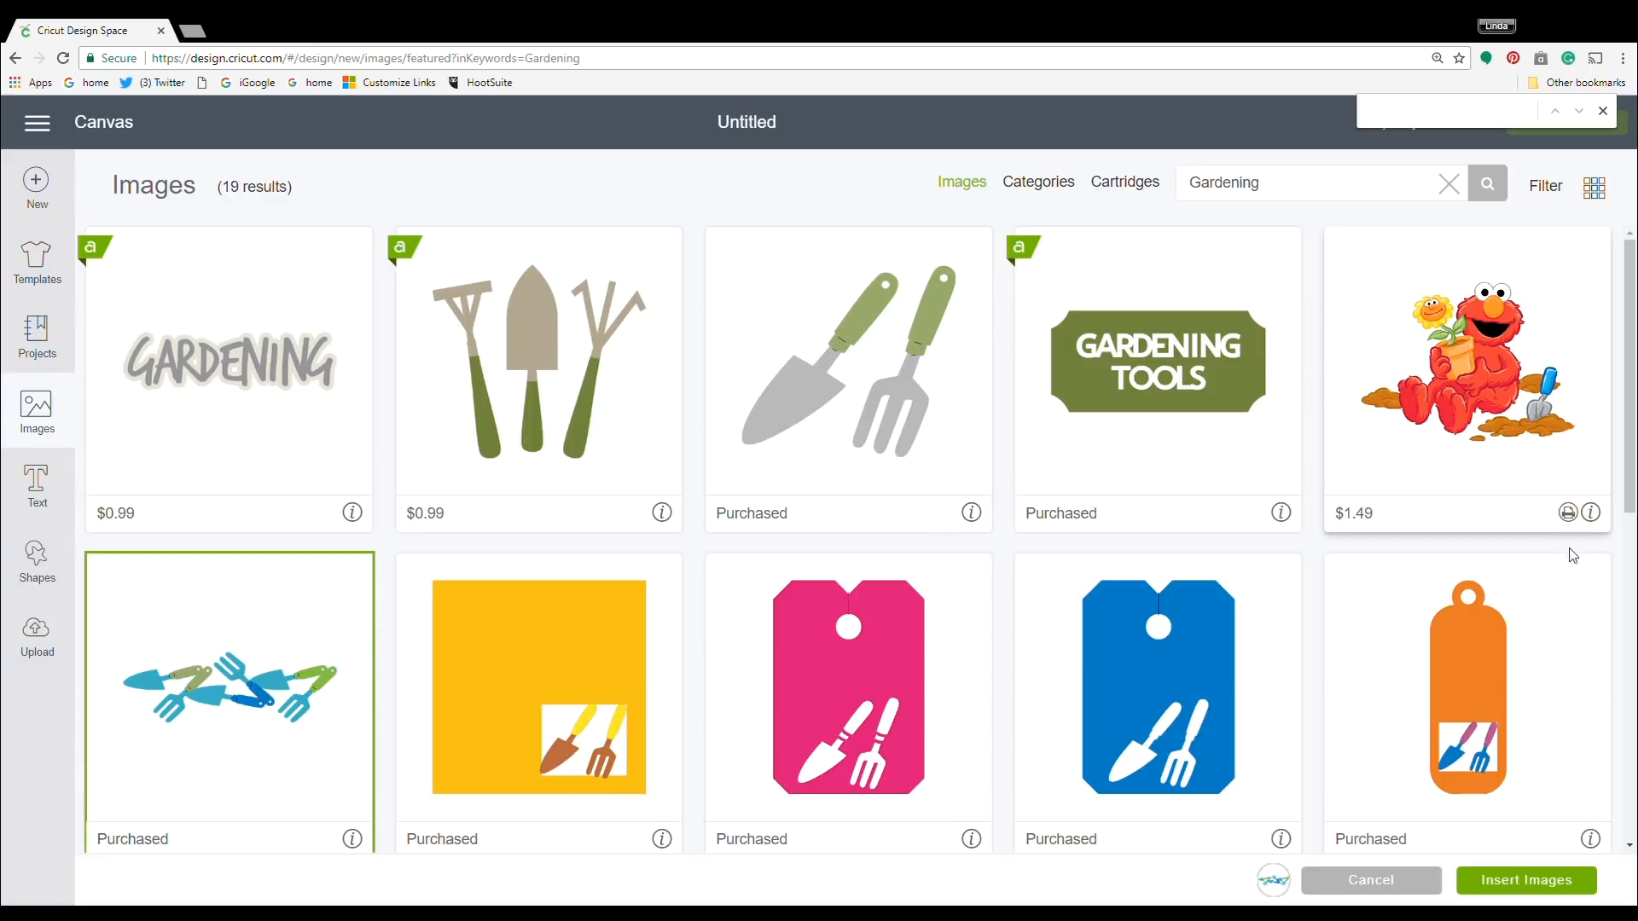
pyautogui.click(1527, 880)
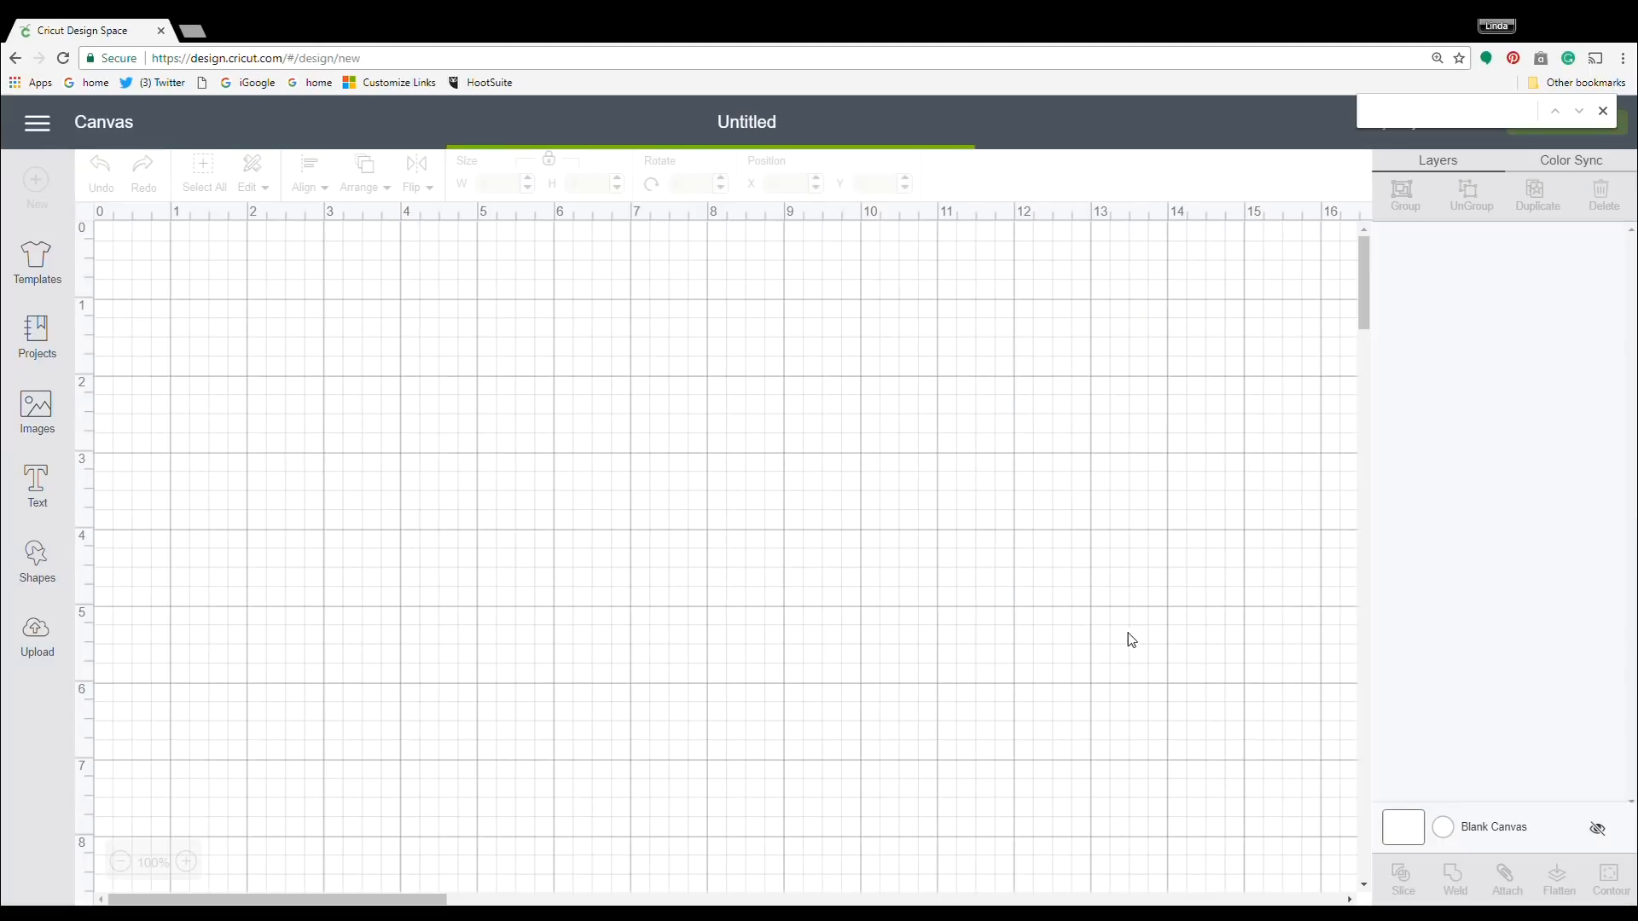
# Weld the banner's layers into one shape and scale it down to about 6.08 in wide.
pyautogui.rightClick(762, 492)
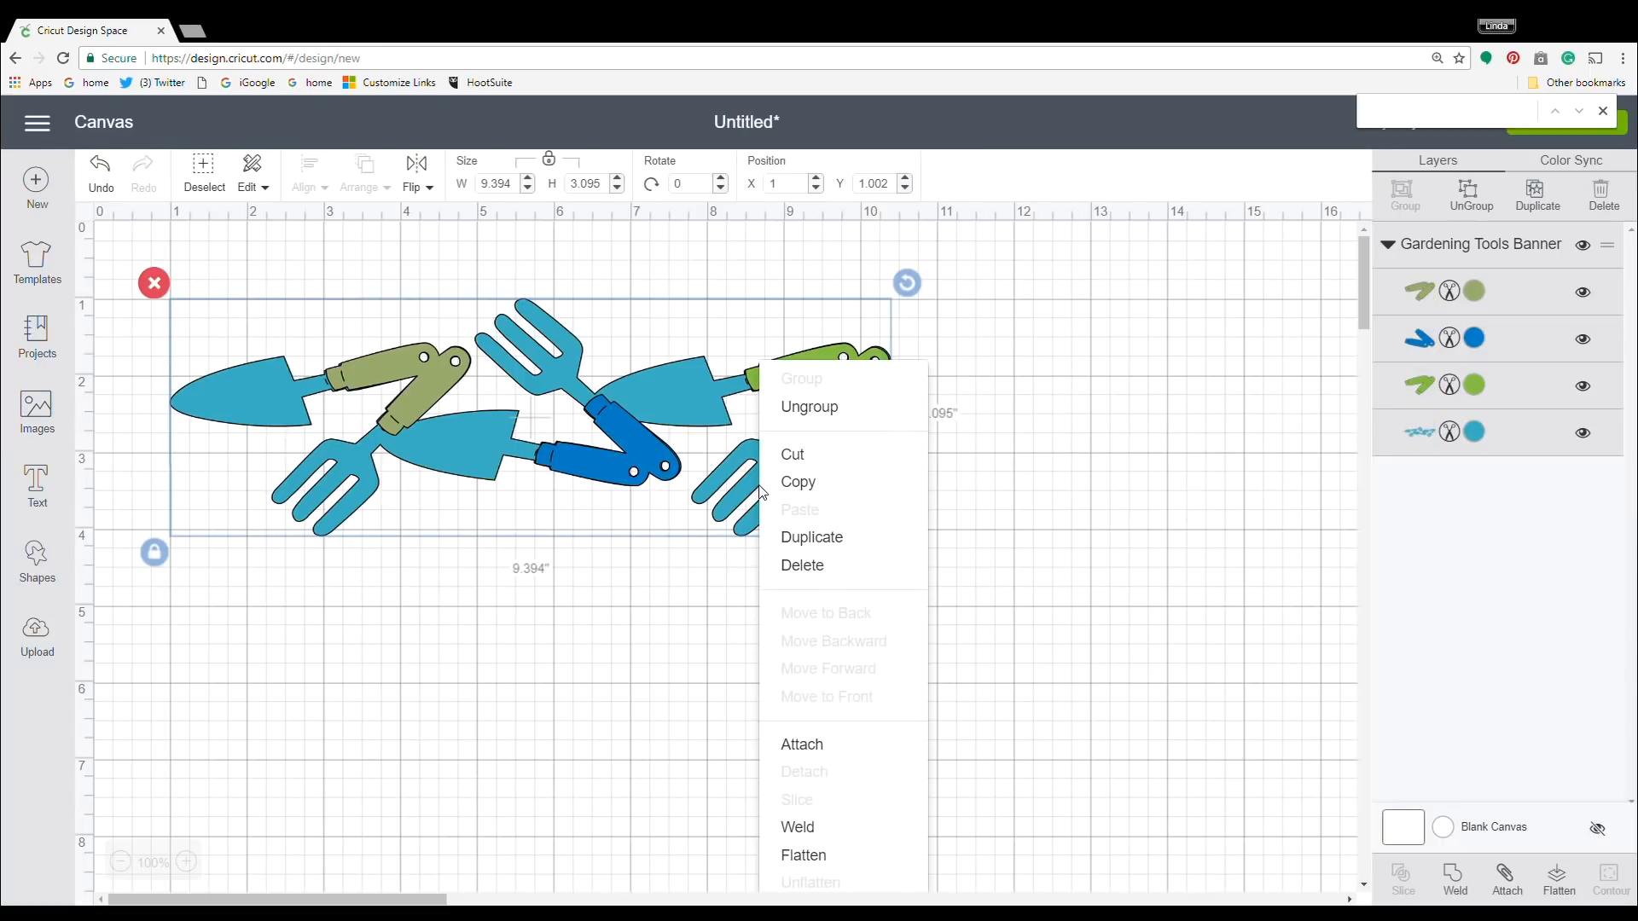
pyautogui.click(833, 833)
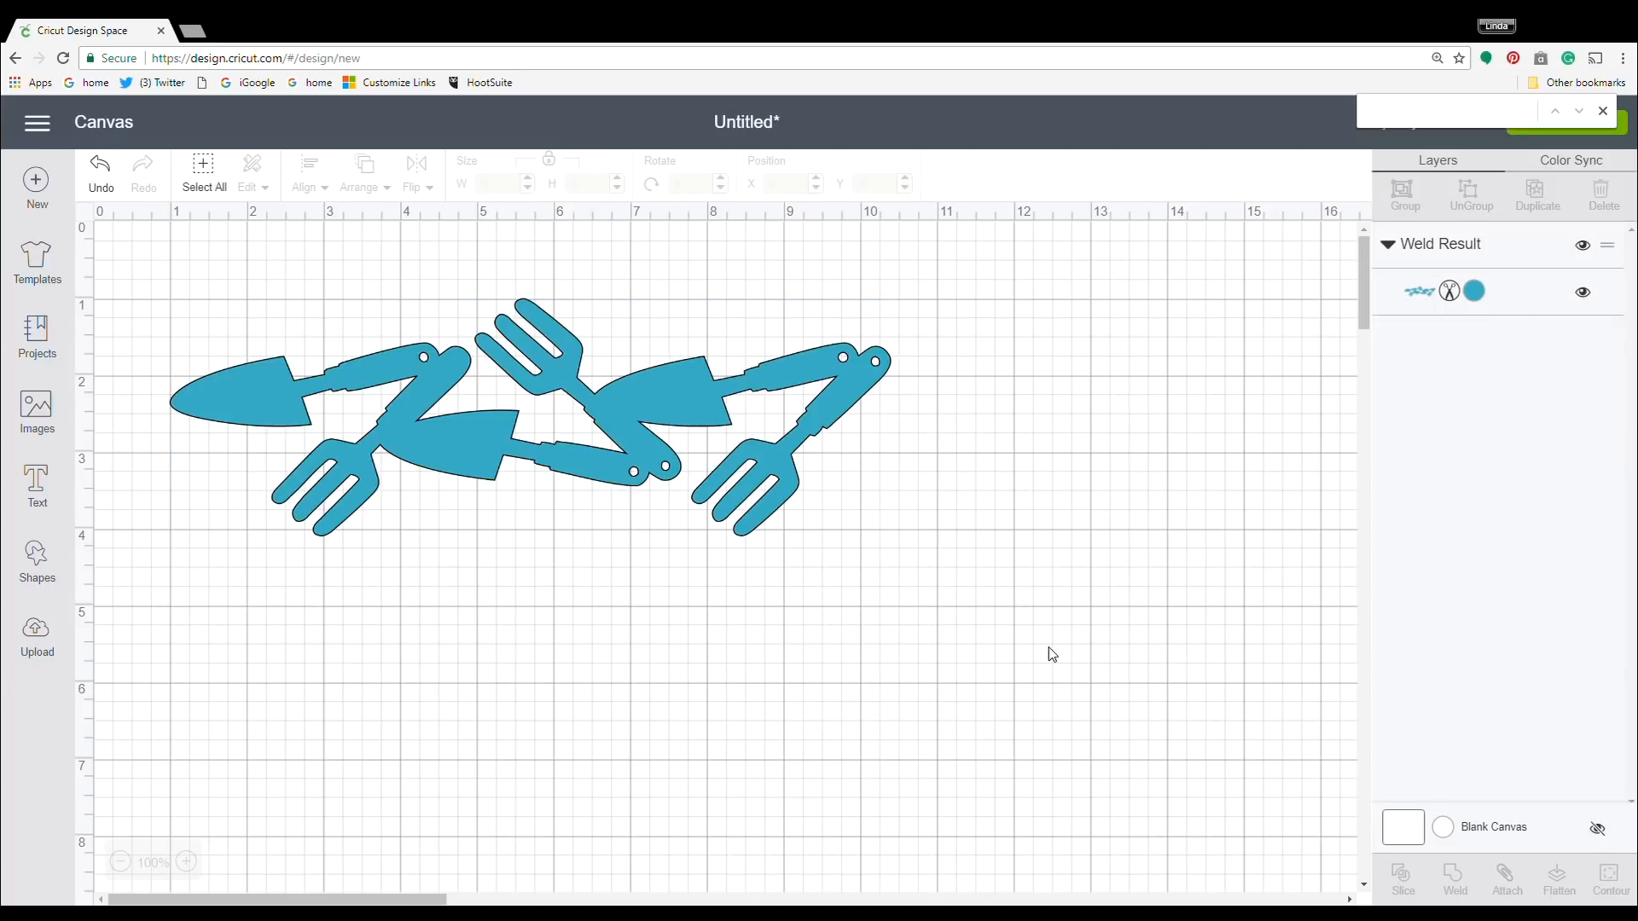
pyautogui.click(530, 464)
pyautogui.moveTo(902, 559); pyautogui.dragTo(653, 467)
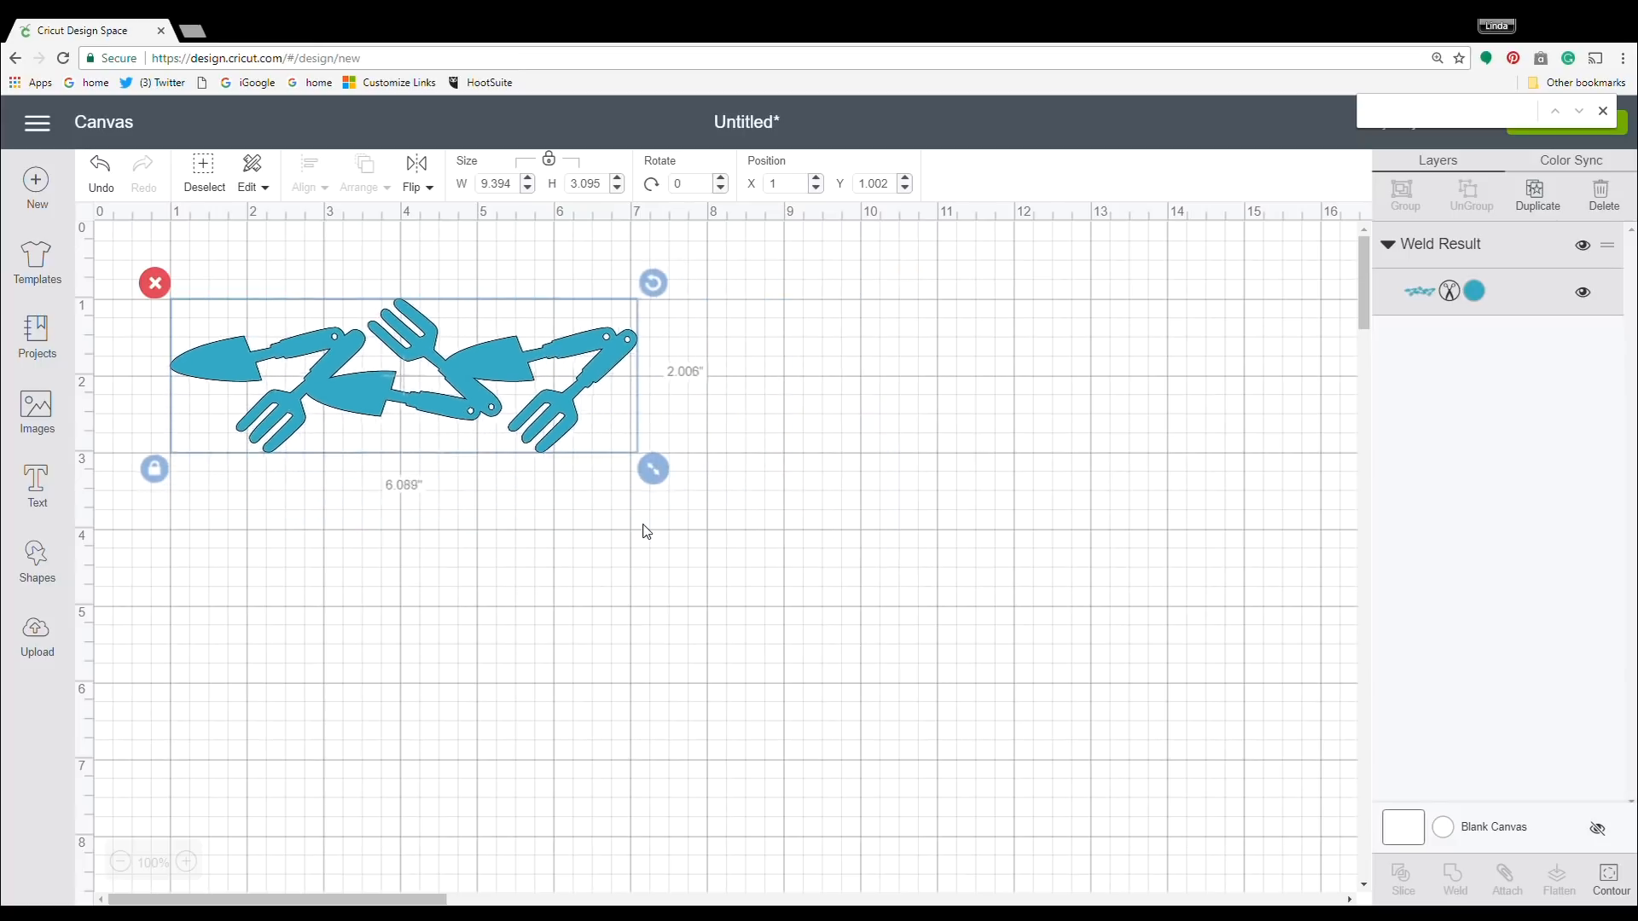
# Duplicate the welded banner and place the copy at about X 6.5 in, overlapping the original's right end.
pyautogui.rightClick(560, 410)
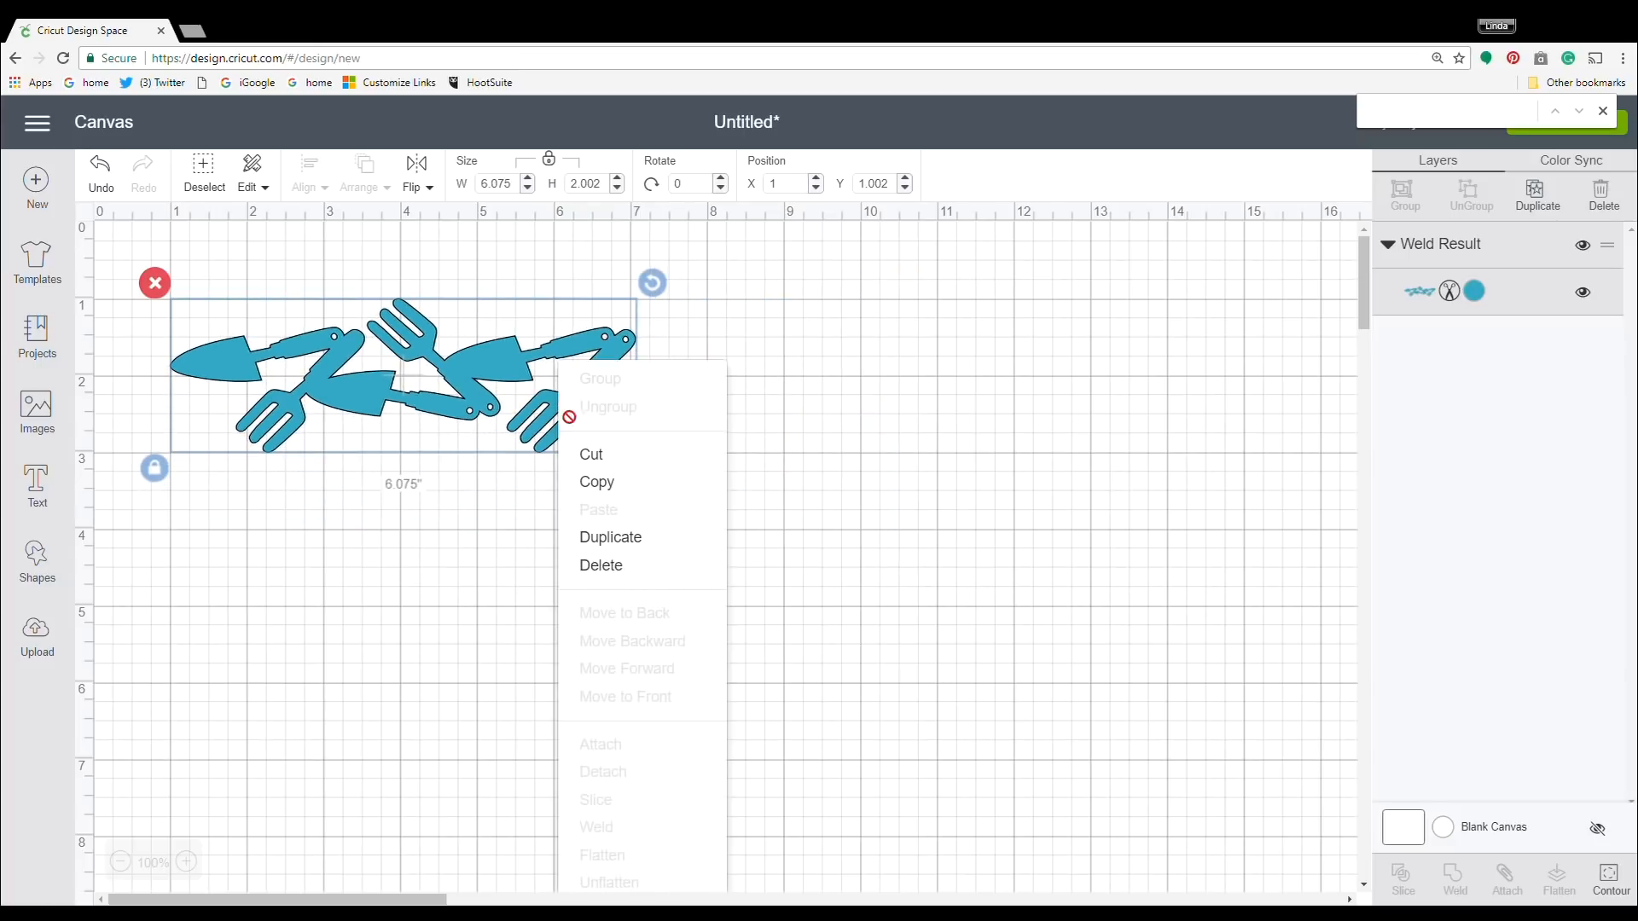
pyautogui.click(614, 537)
pyautogui.moveTo(371, 375); pyautogui.dragTo(794, 390)
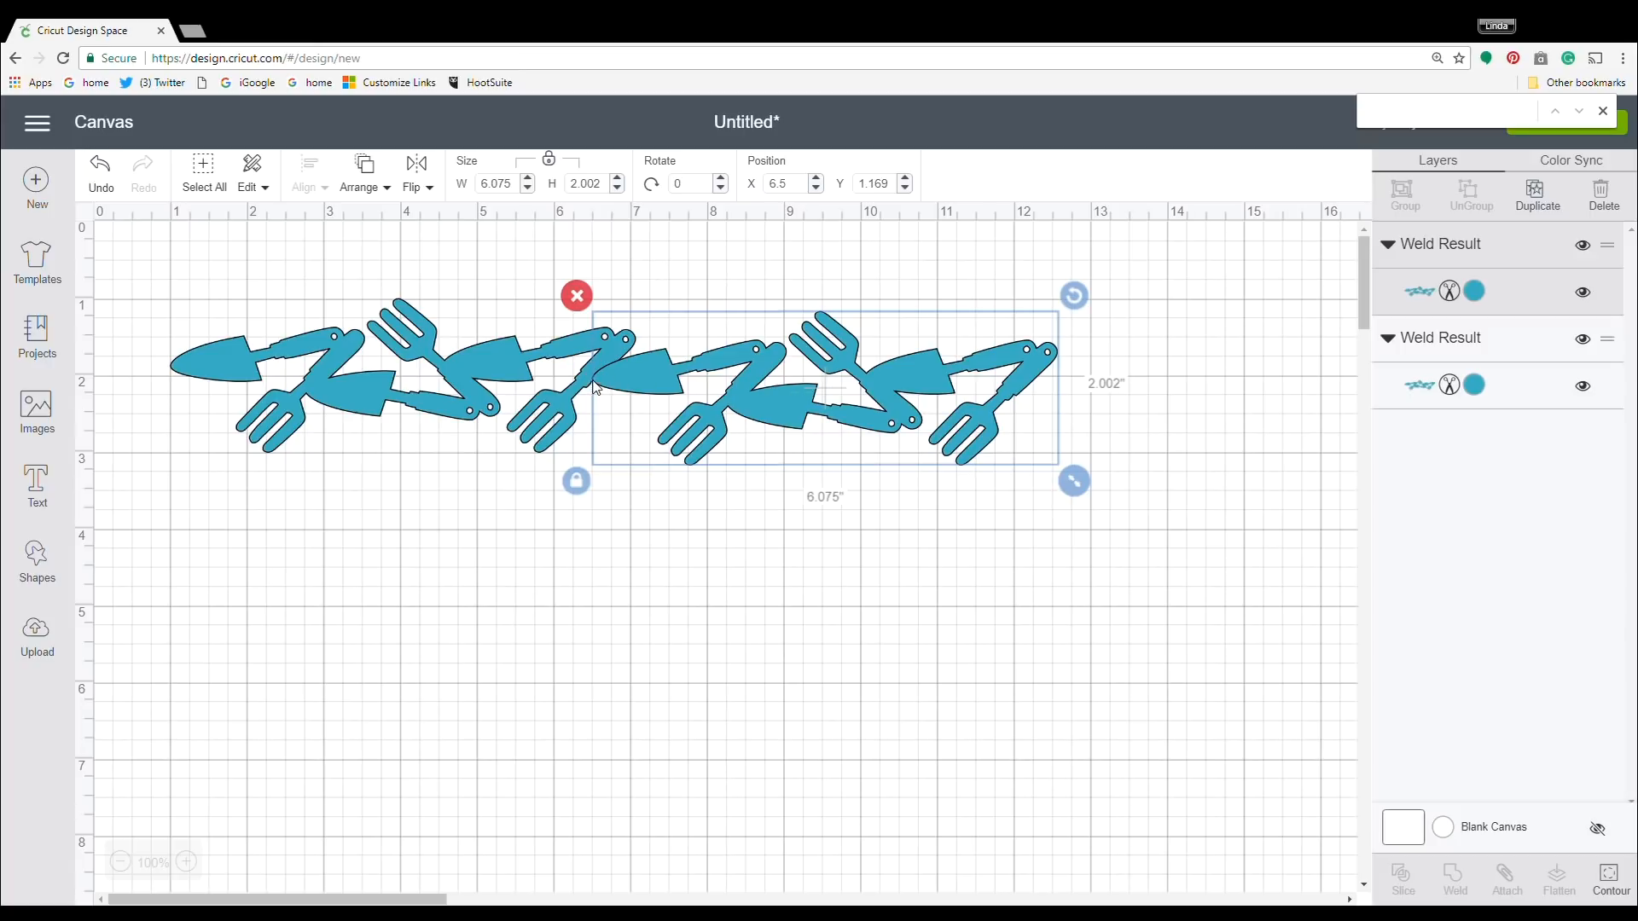
# Align both banners along their top edges and weld them into one long strip.
pyautogui.click(662, 501)
pyautogui.moveTo(898, 526); pyautogui.dragTo(107, 282)
pyautogui.click(310, 180)
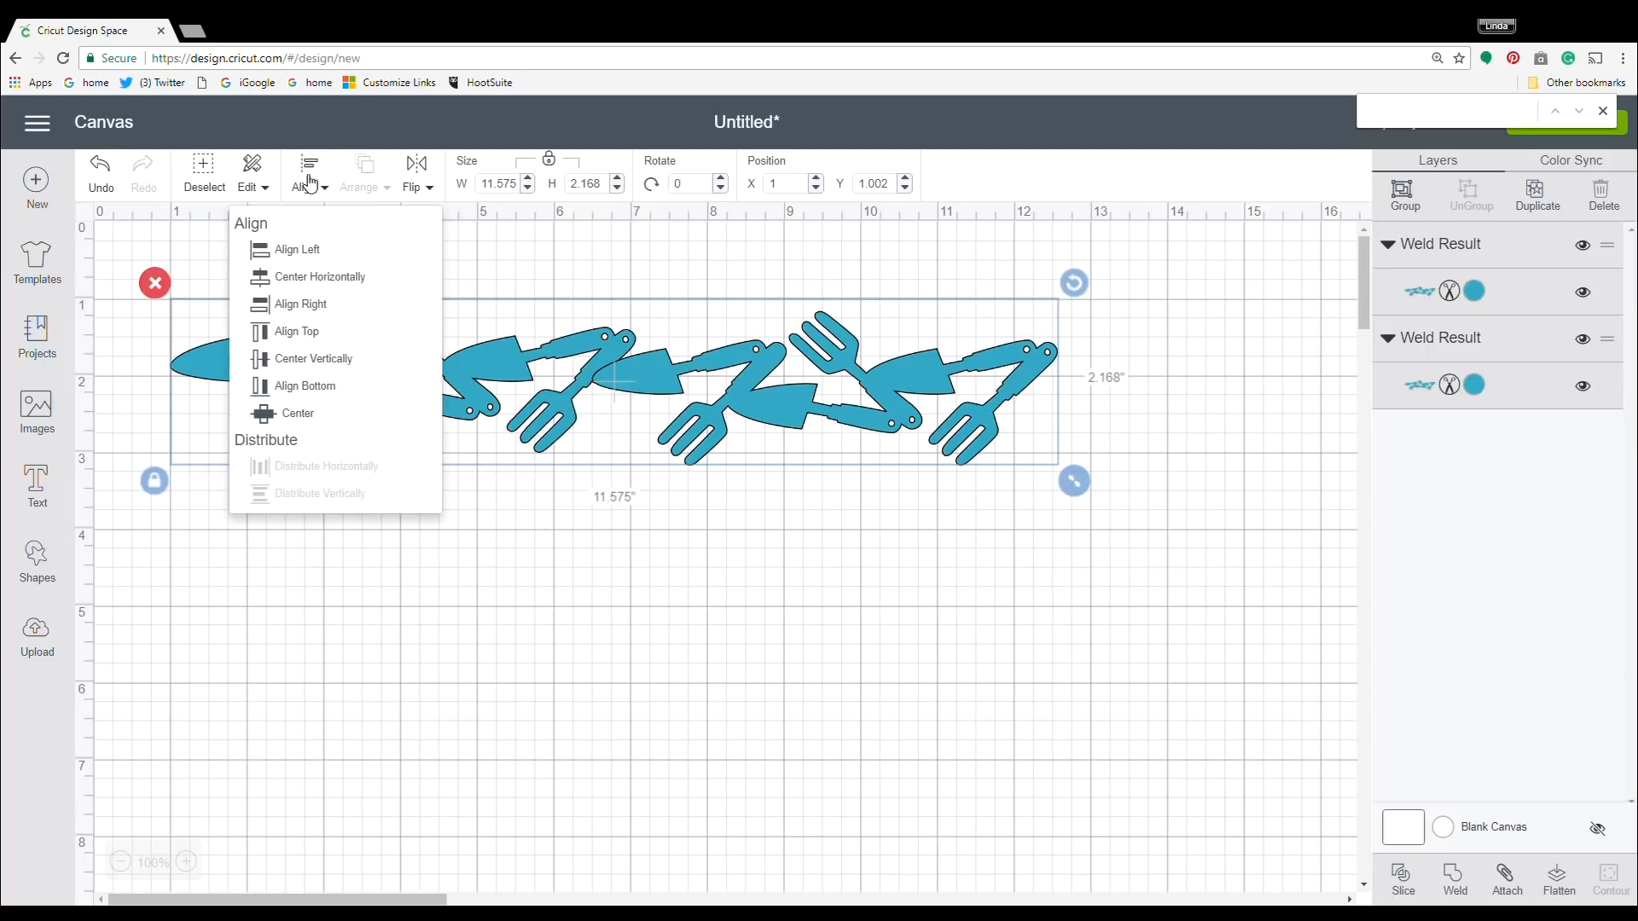
pyautogui.click(312, 331)
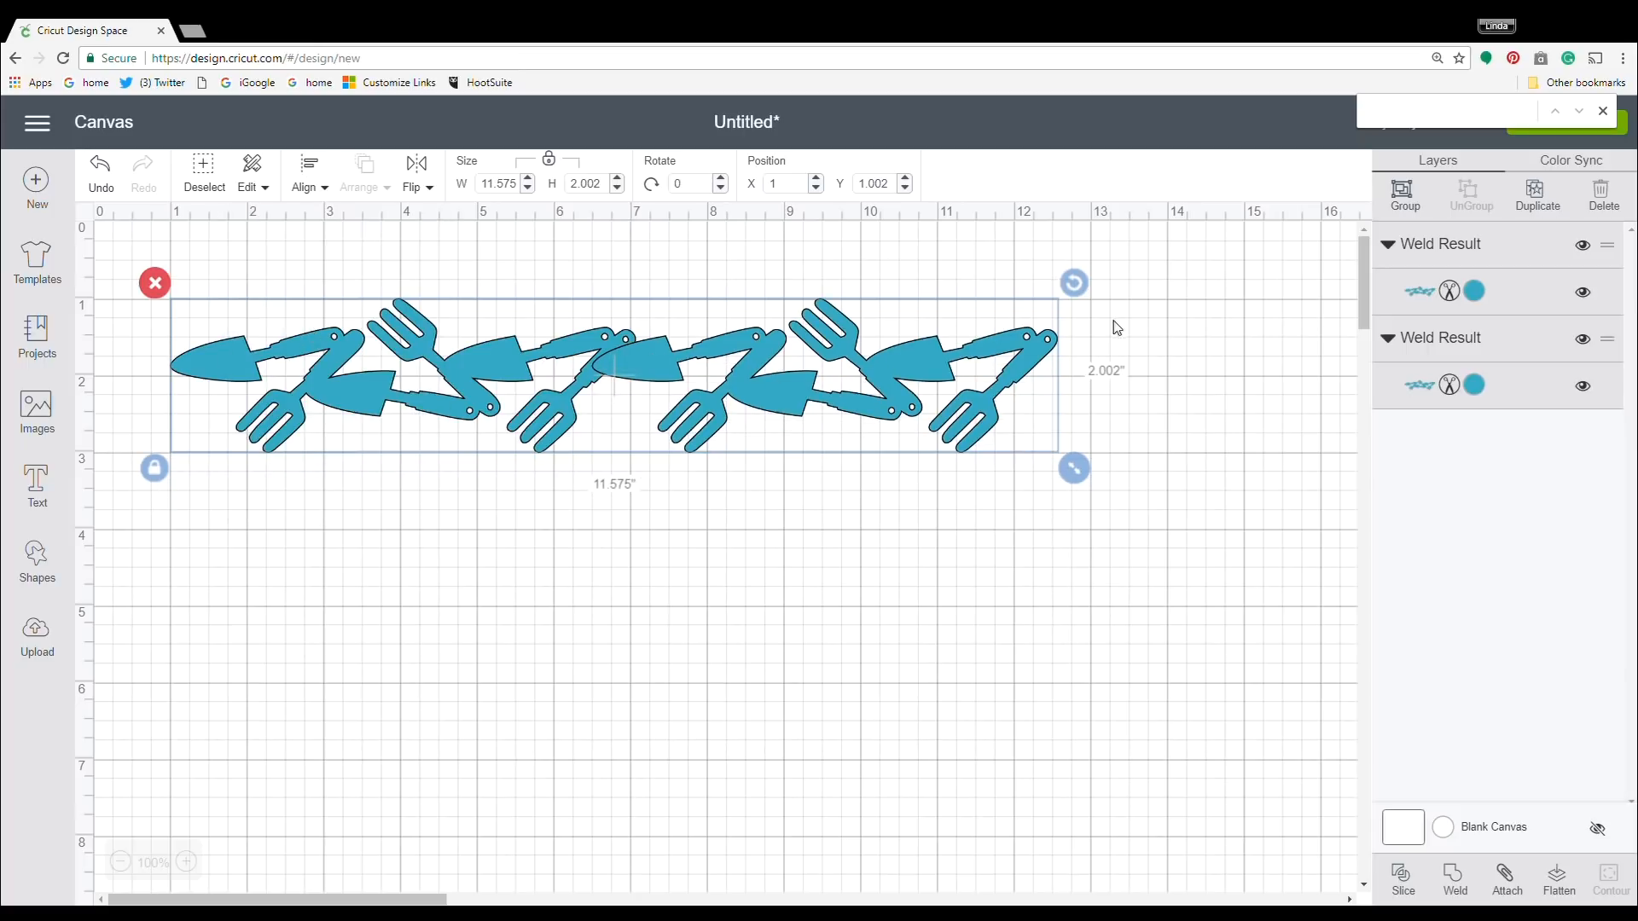
pyautogui.rightClick(691, 367)
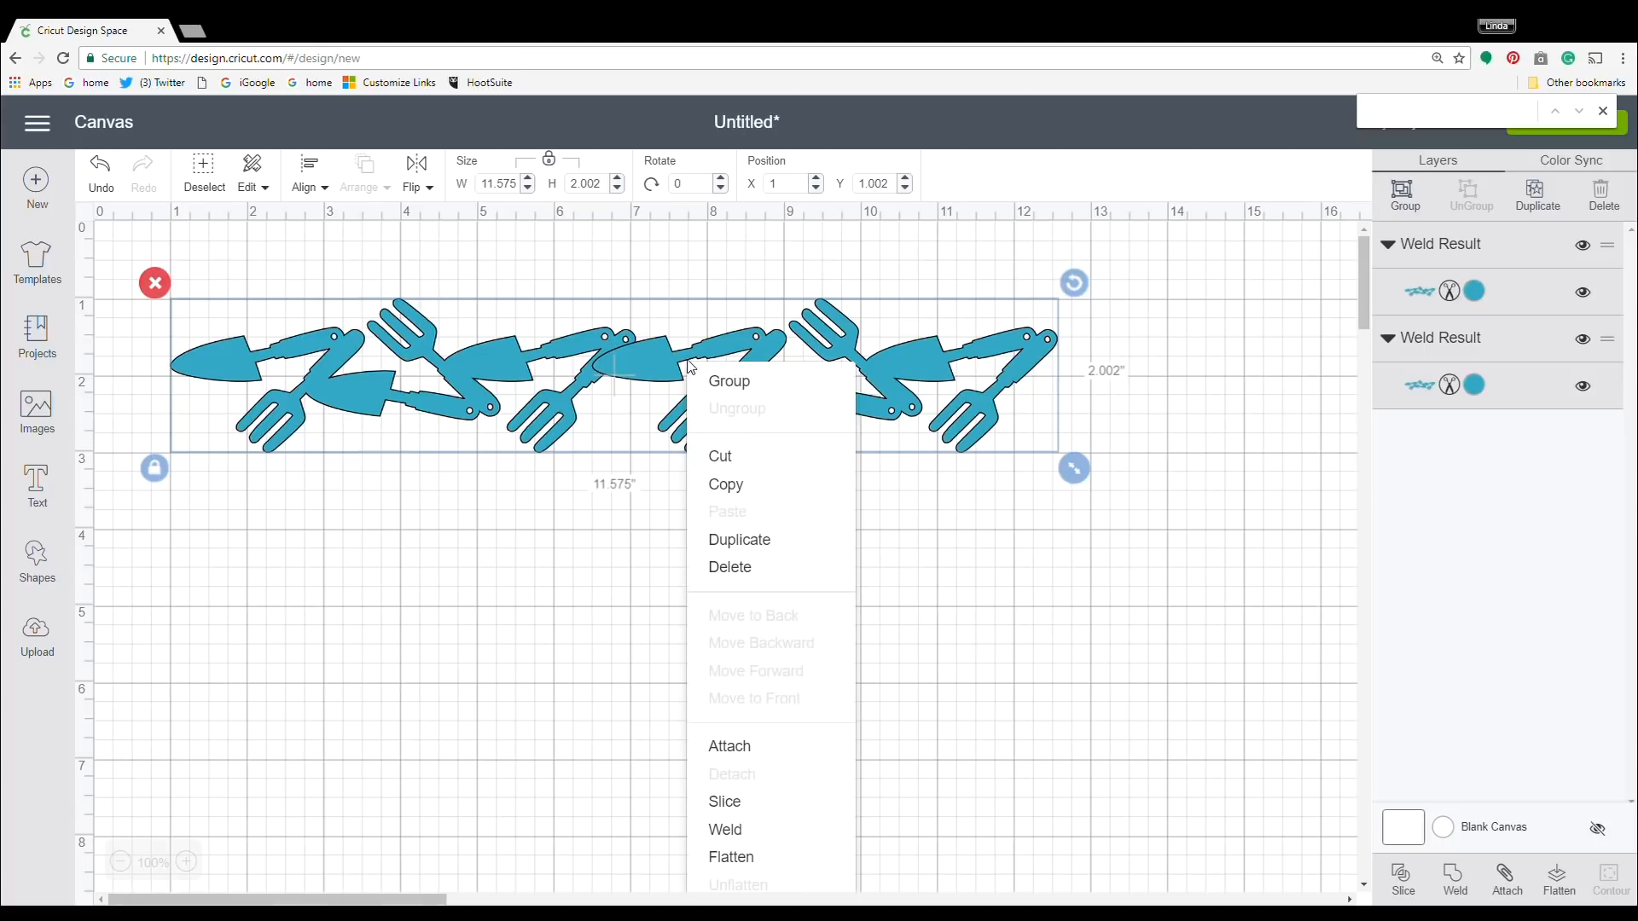
pyautogui.click(768, 832)
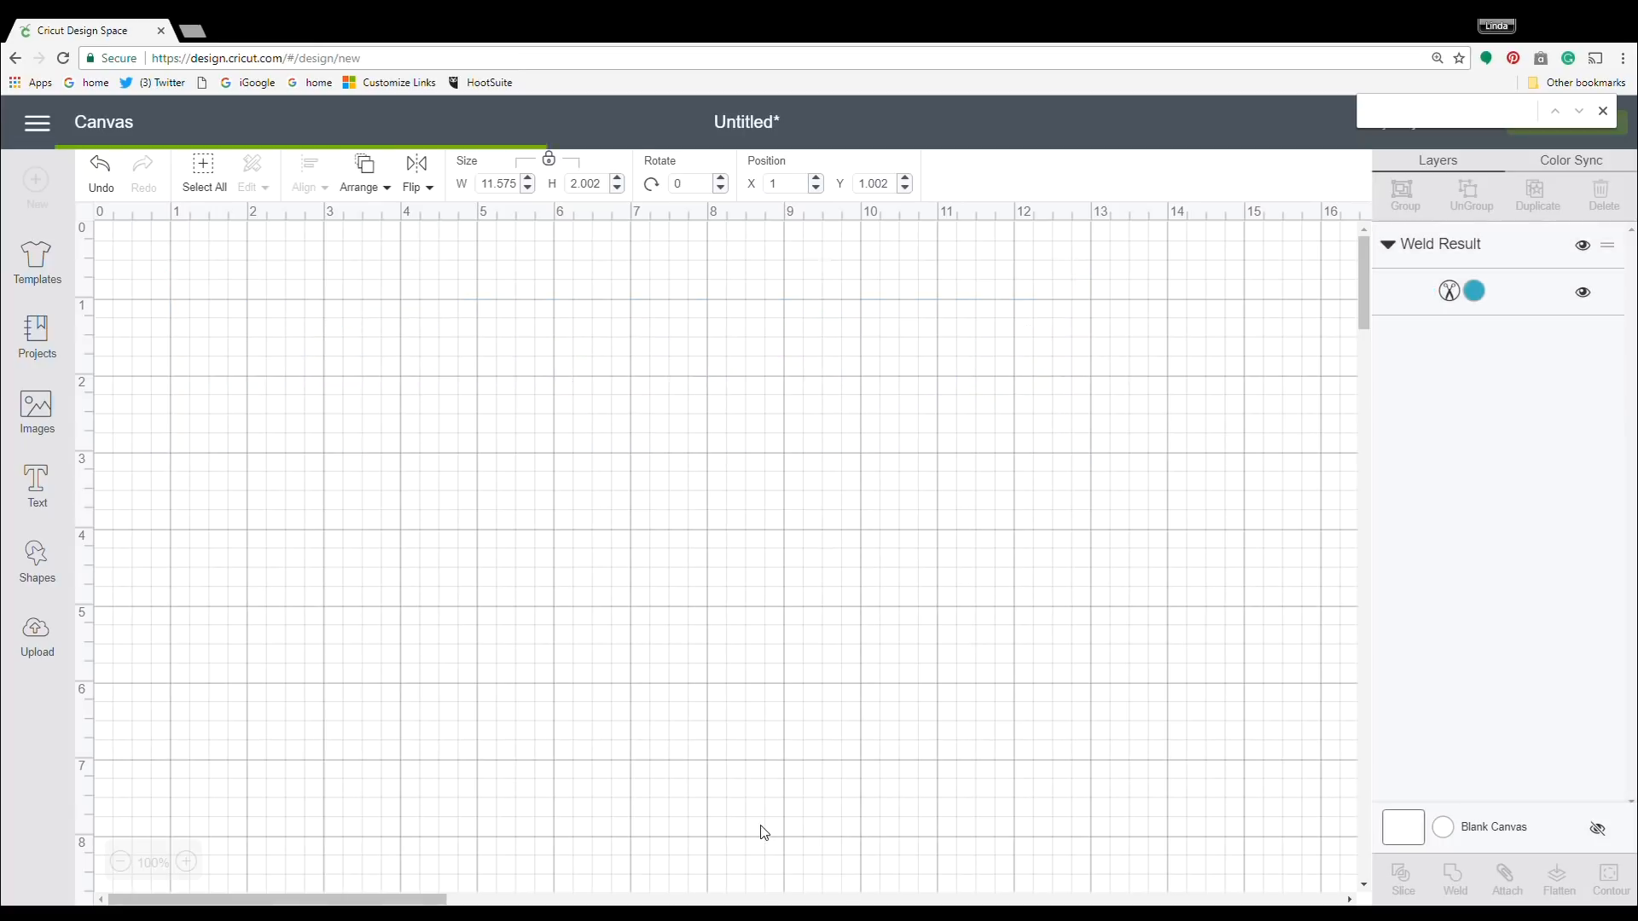
pyautogui.click(832, 407)
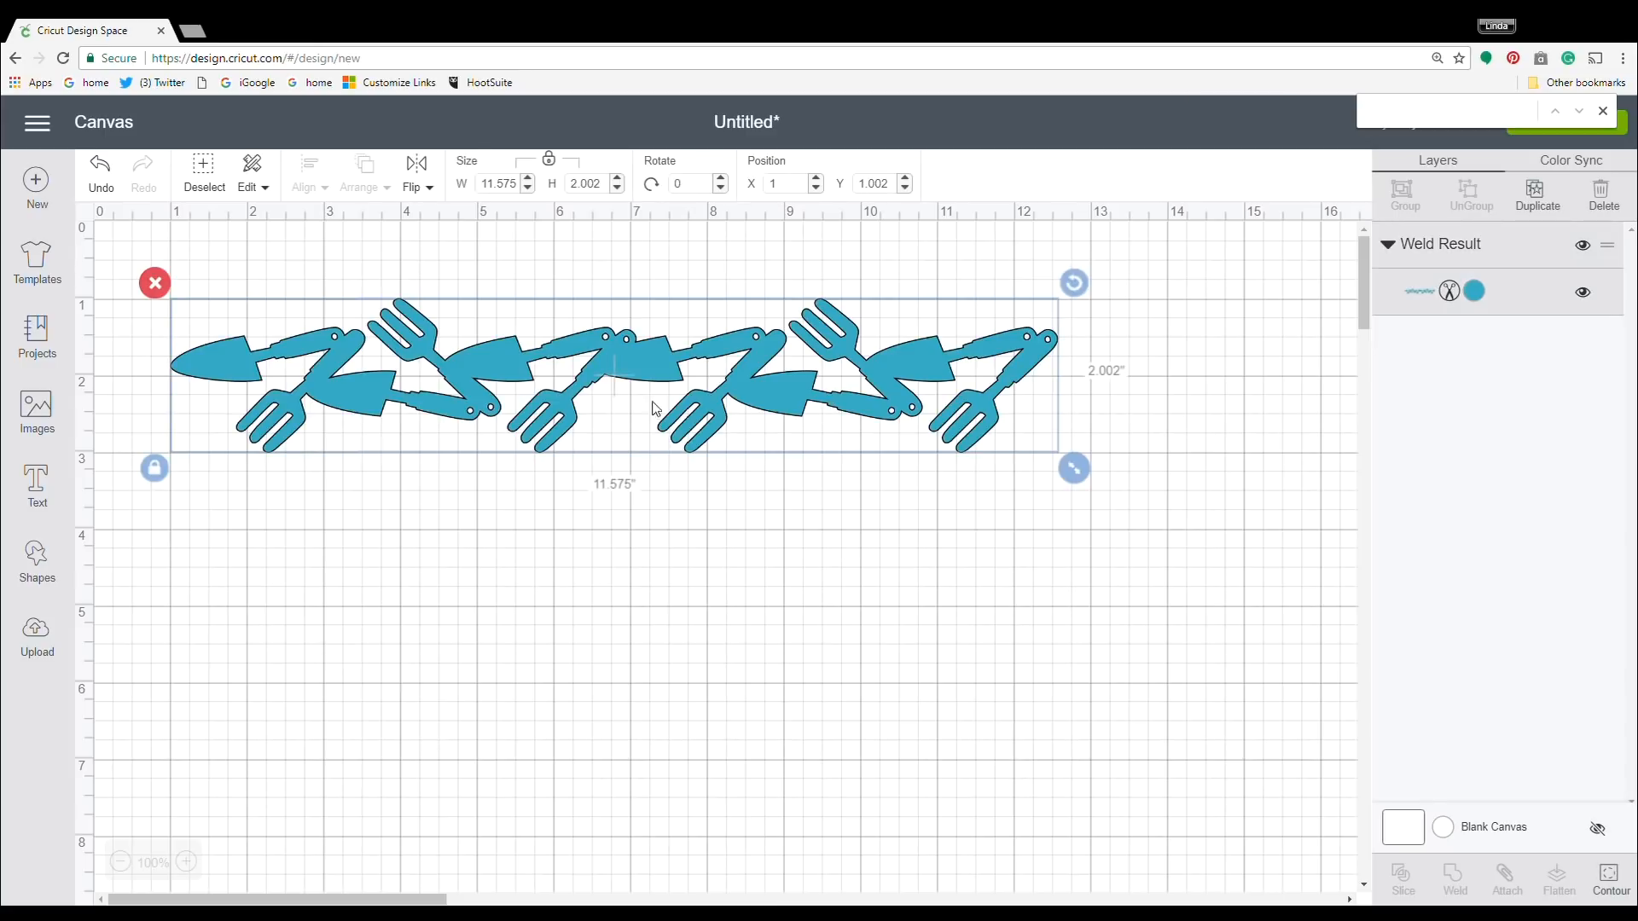
# Resize the welded strip proportionally to a width of 10.99 in.
pyautogui.moveTo(1087, 475); pyautogui.dragTo(1036, 468)
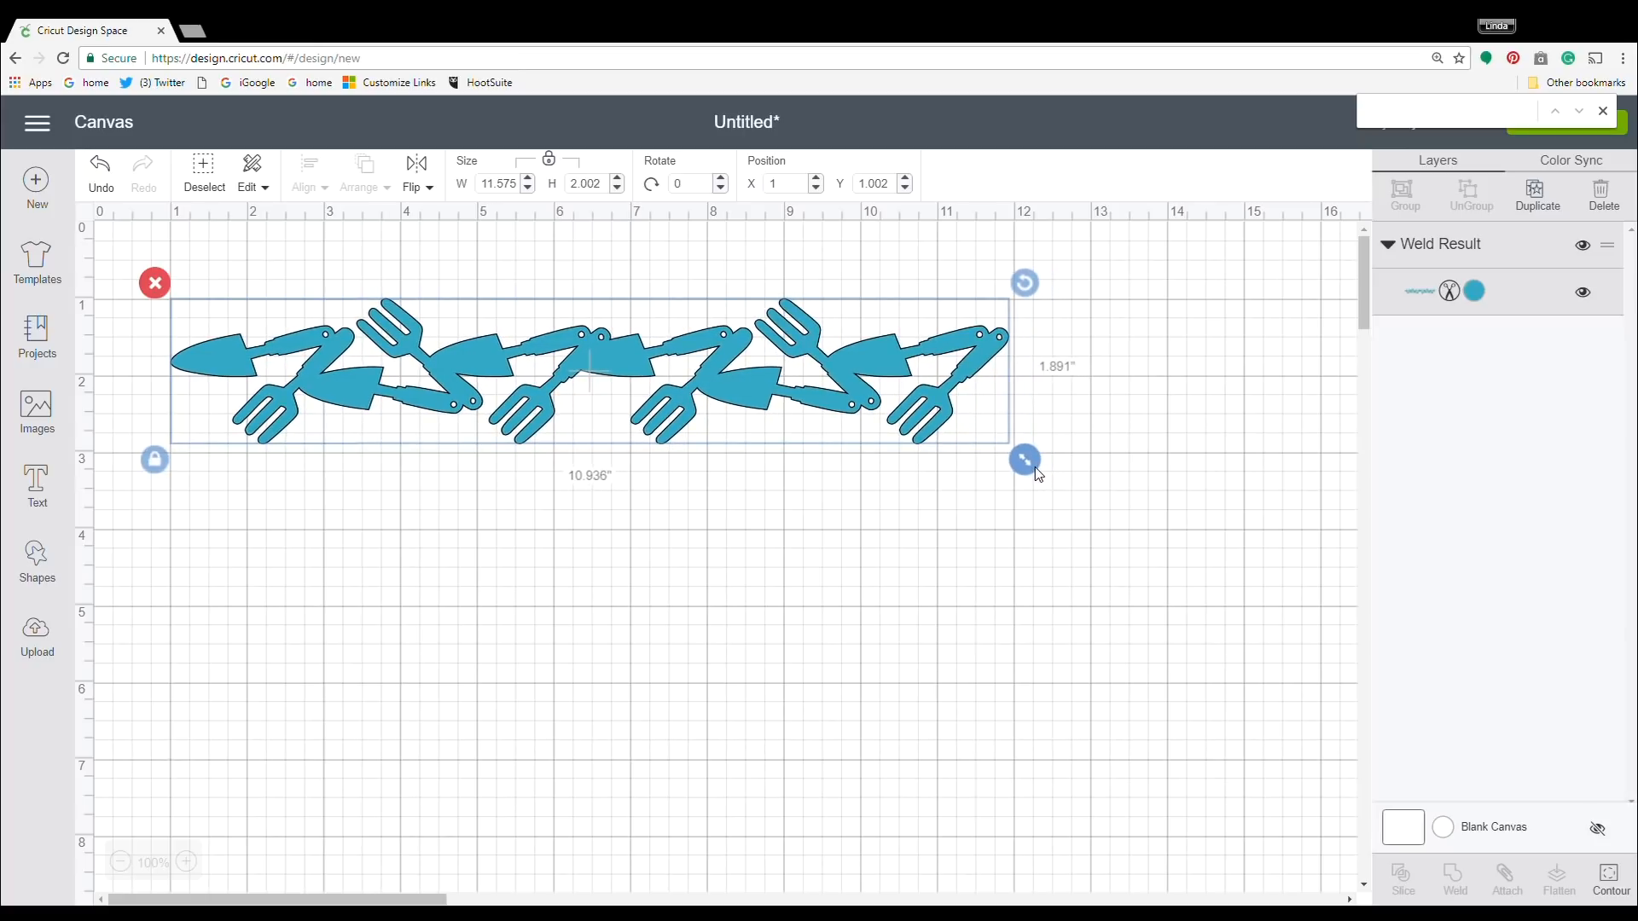
pyautogui.moveTo(1036, 468); pyautogui.dragTo(1036, 468)
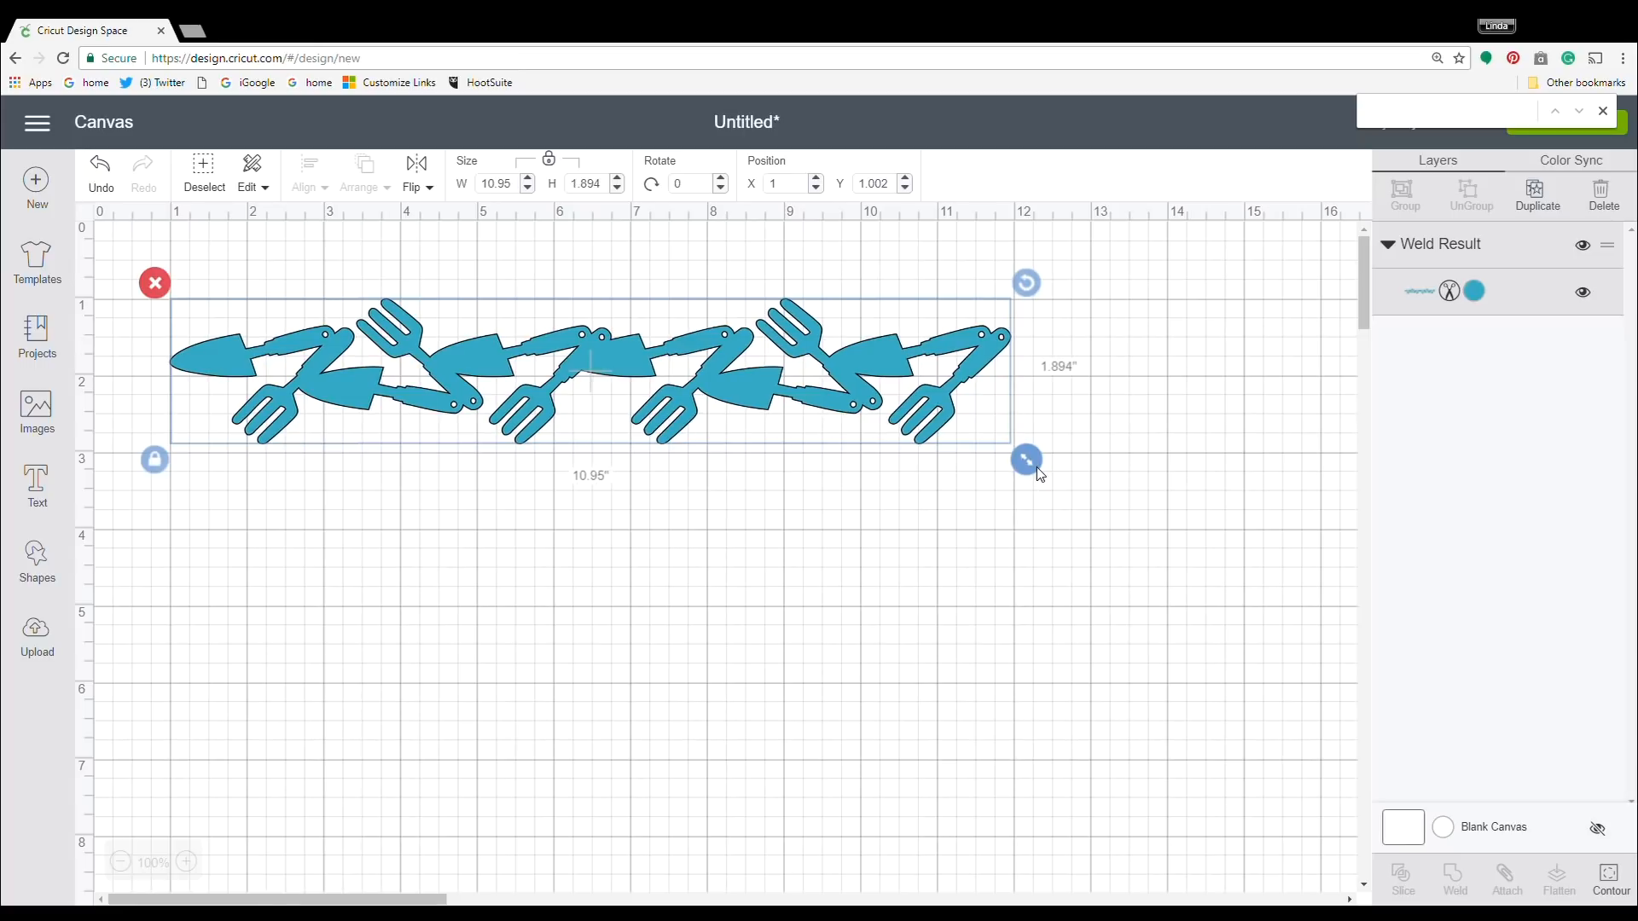
pyautogui.doubleClick(505, 184)
pyautogui.write('10.99')
pyautogui.press('Tab')
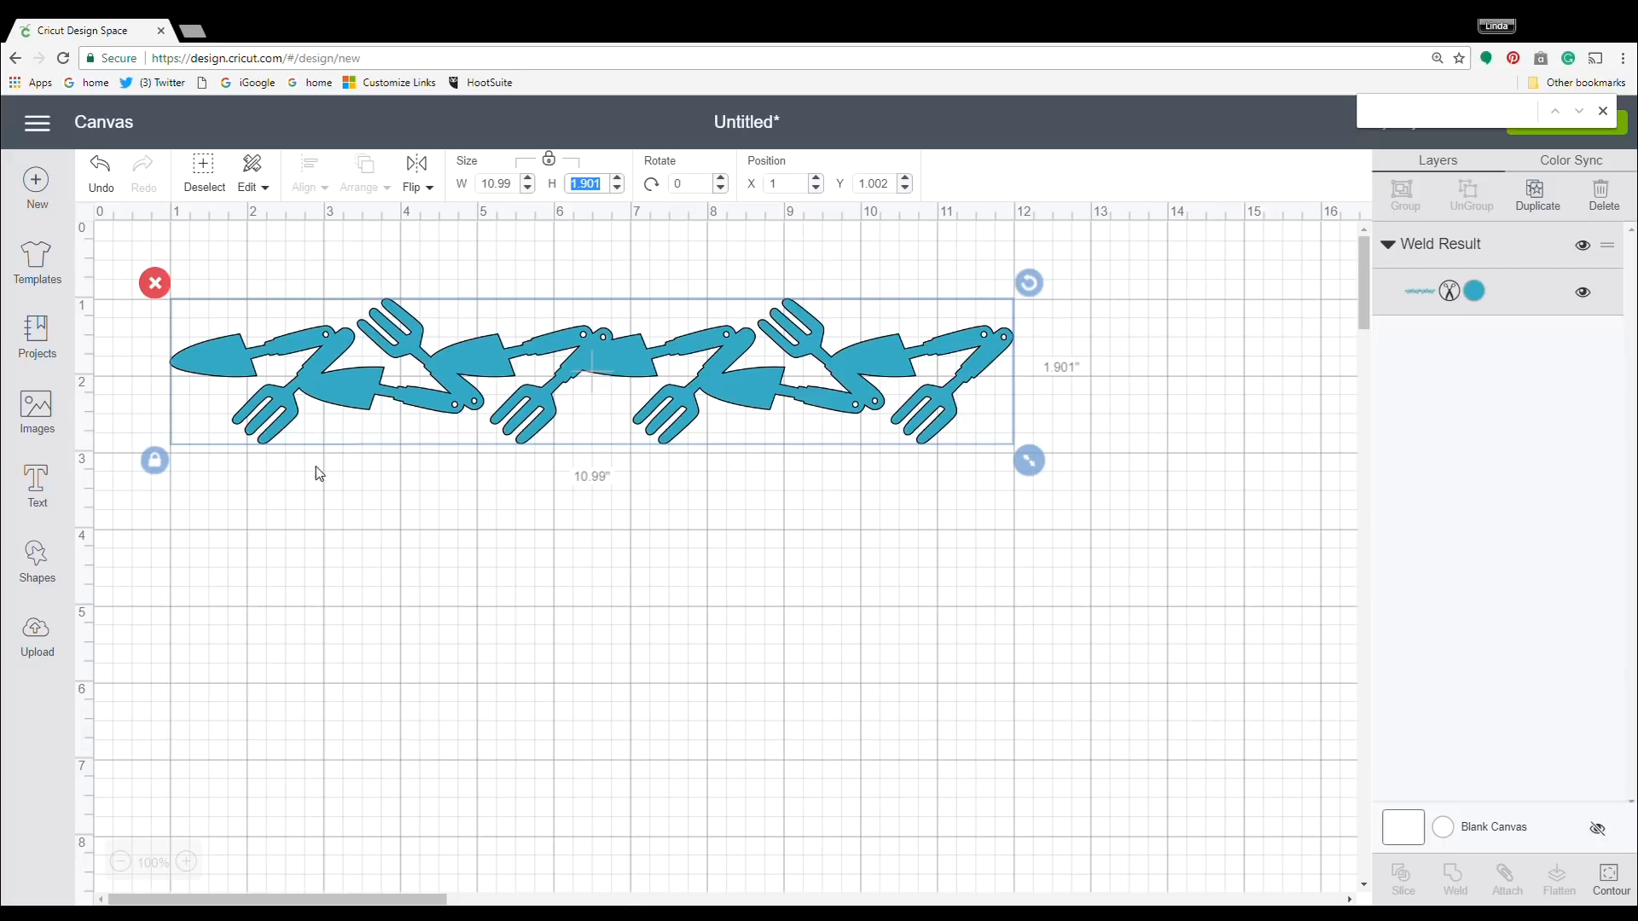
# Duplicate the strip three times, stacking the copies as separate rows beneath the original.
pyautogui.rightClick(732, 396)
pyautogui.click(795, 535)
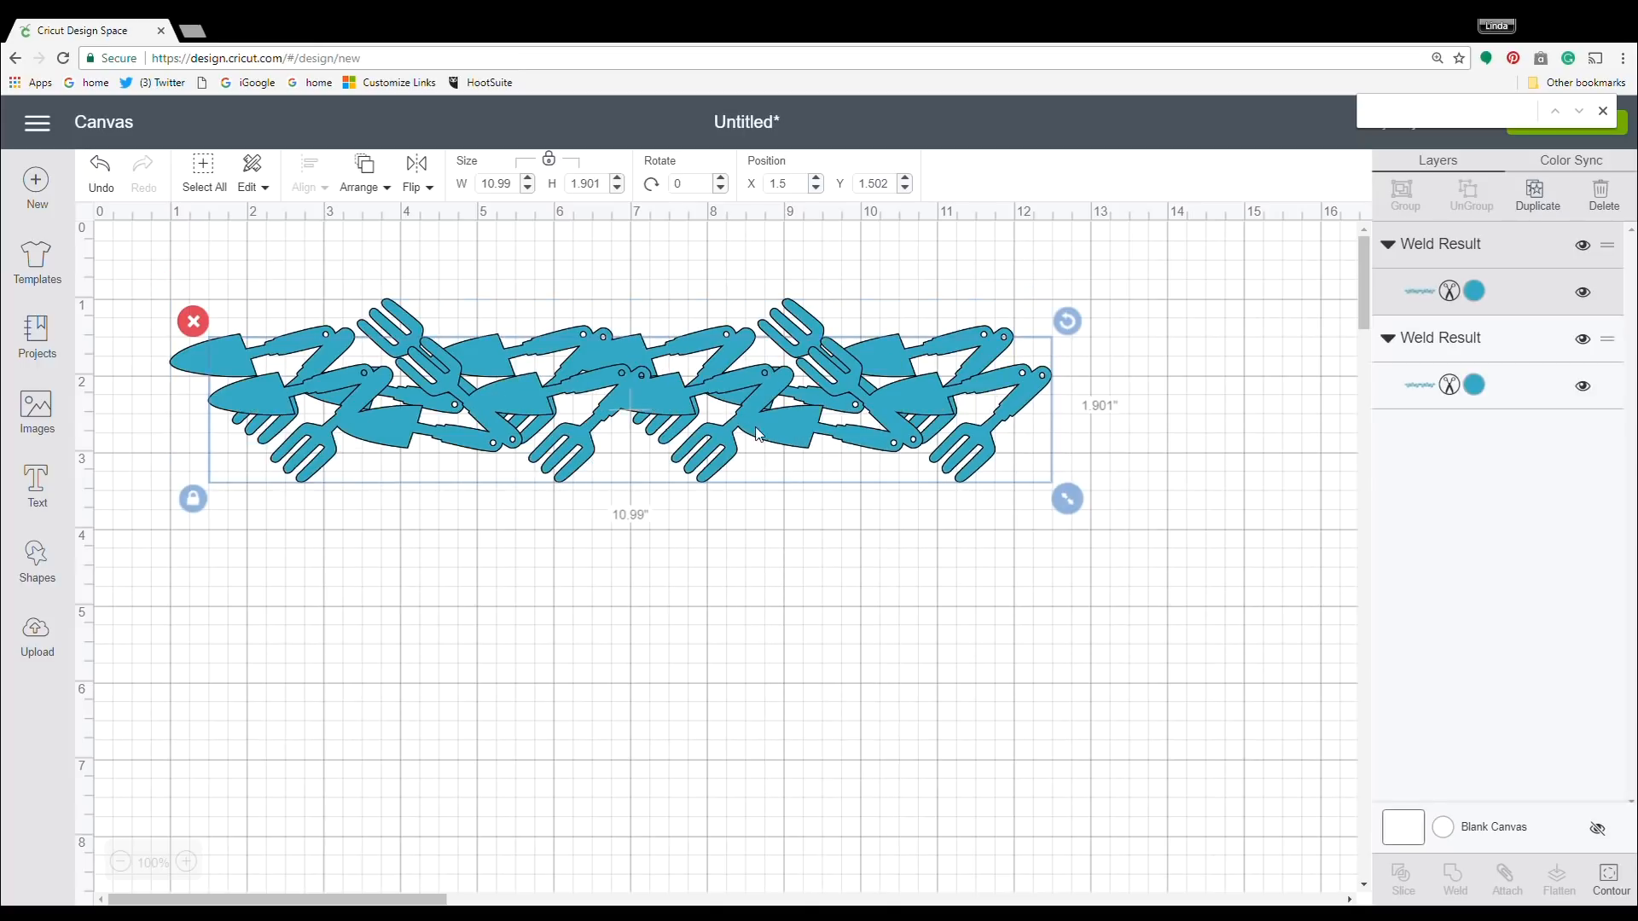
pyautogui.moveTo(762, 439); pyautogui.dragTo(733, 545)
pyautogui.rightClick(734, 545)
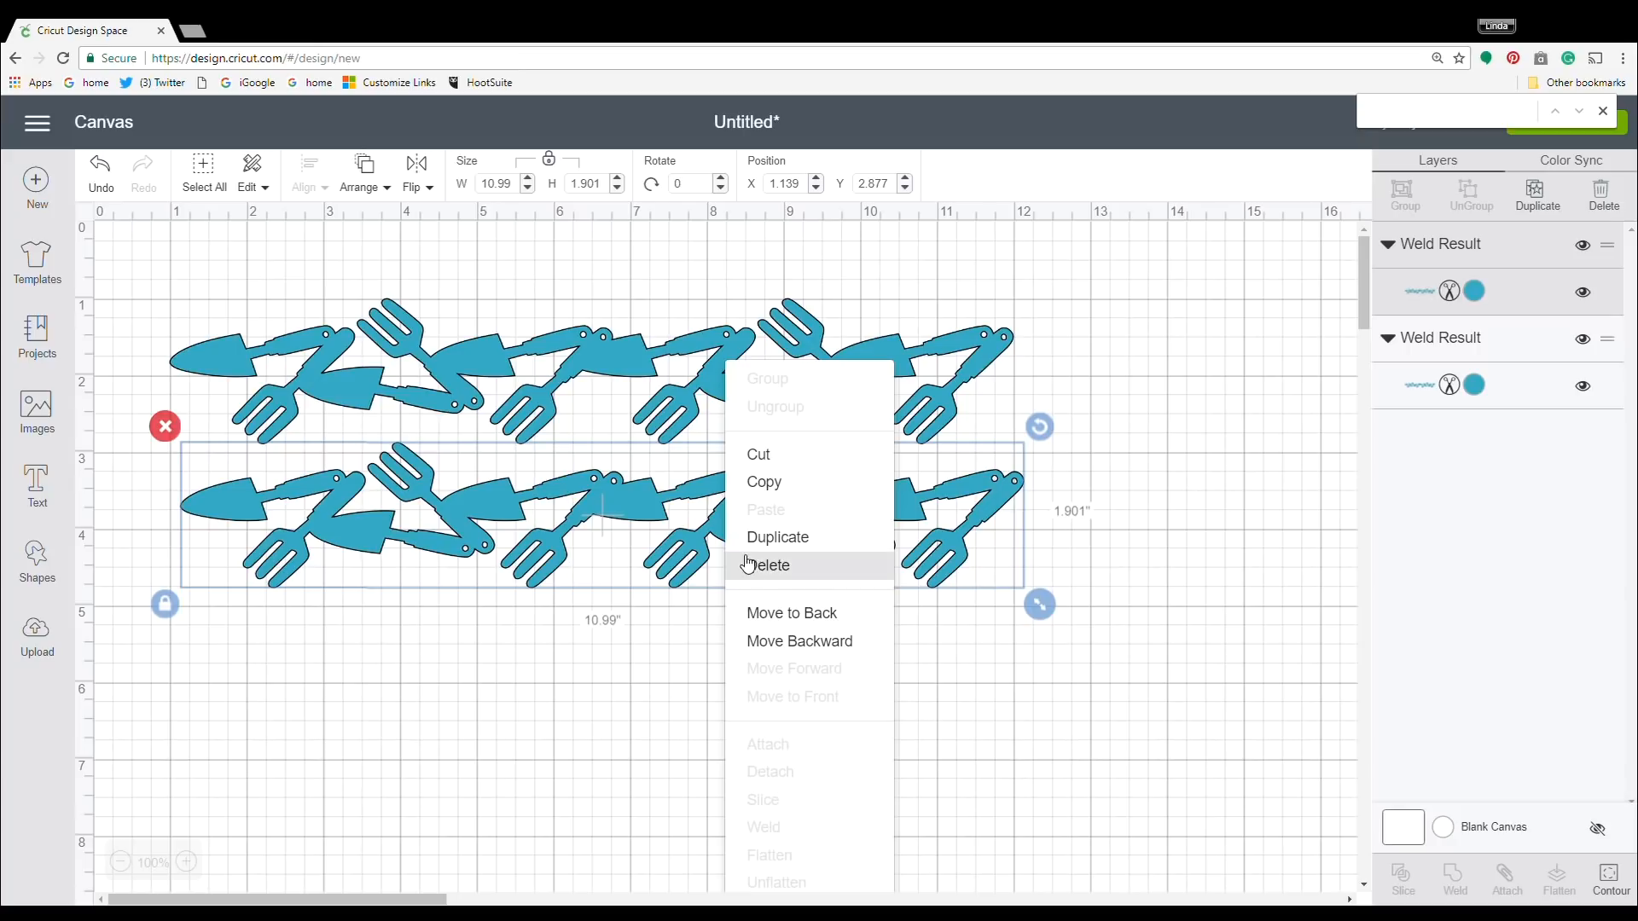
pyautogui.click(753, 537)
pyautogui.moveTo(758, 545); pyautogui.dragTo(735, 645)
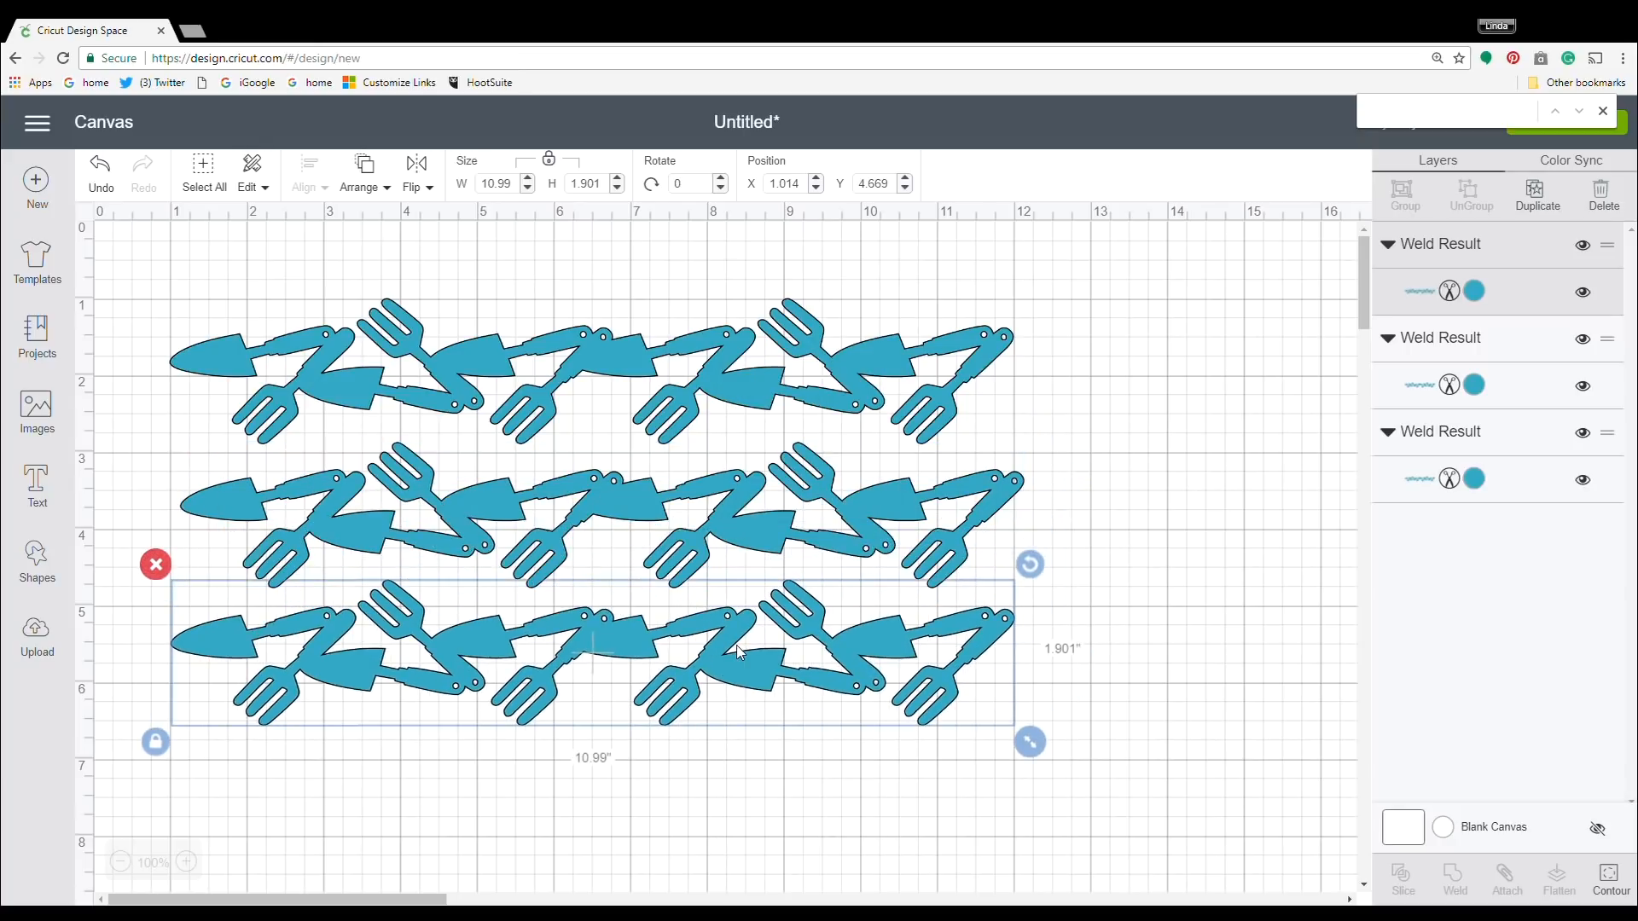
pyautogui.rightClick(735, 657)
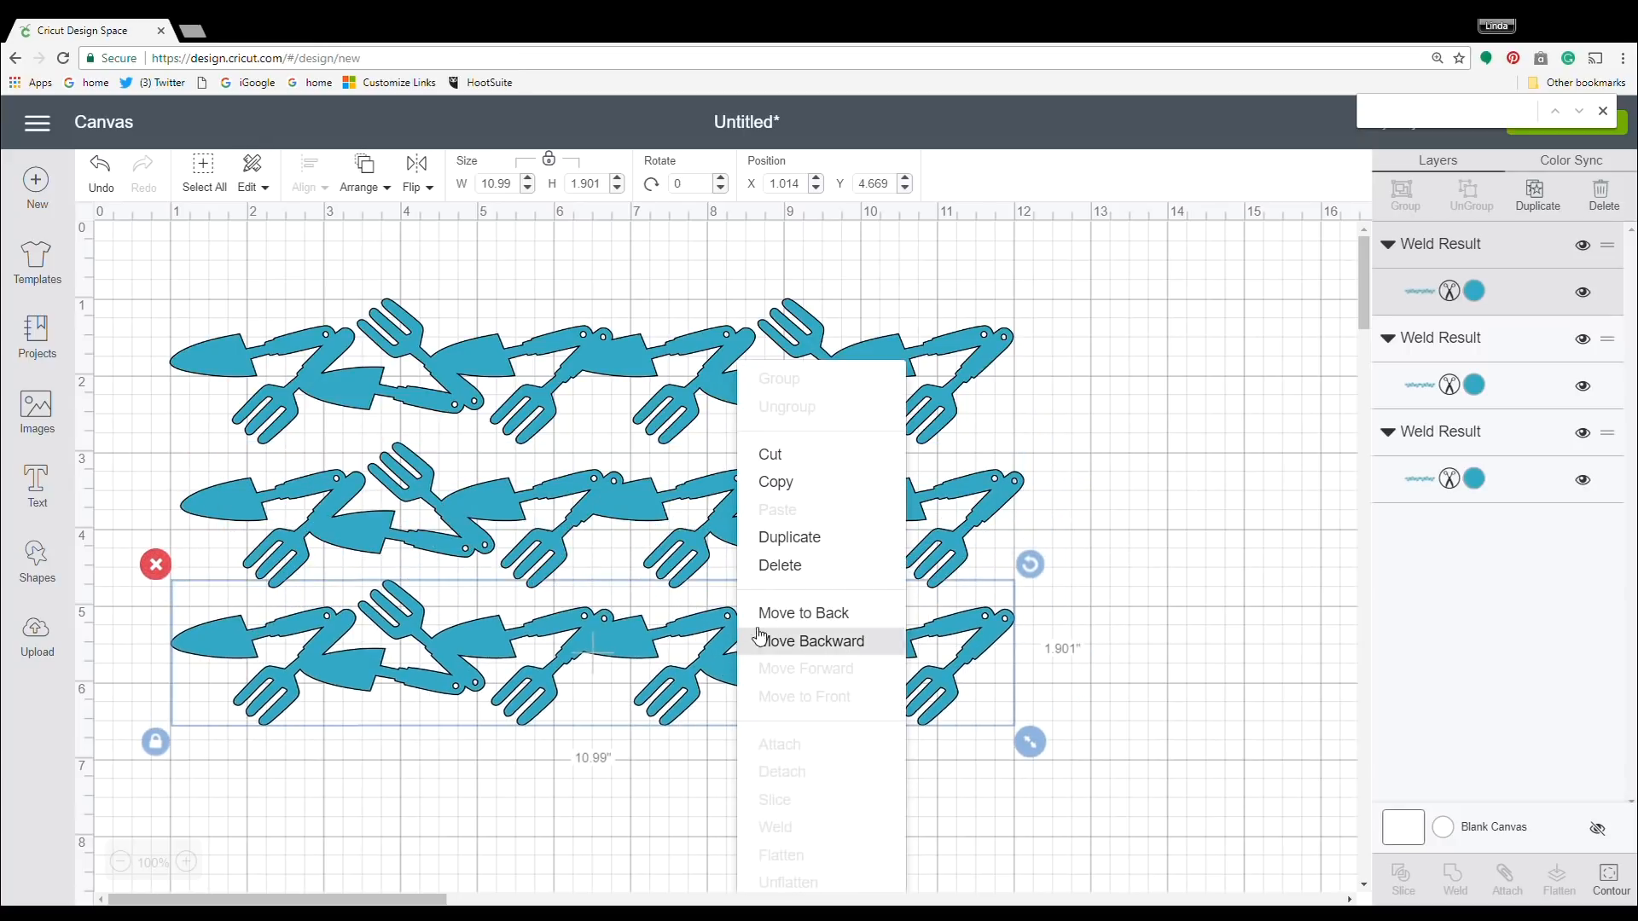
pyautogui.click(778, 537)
pyautogui.moveTo(775, 687); pyautogui.dragTo(725, 788)
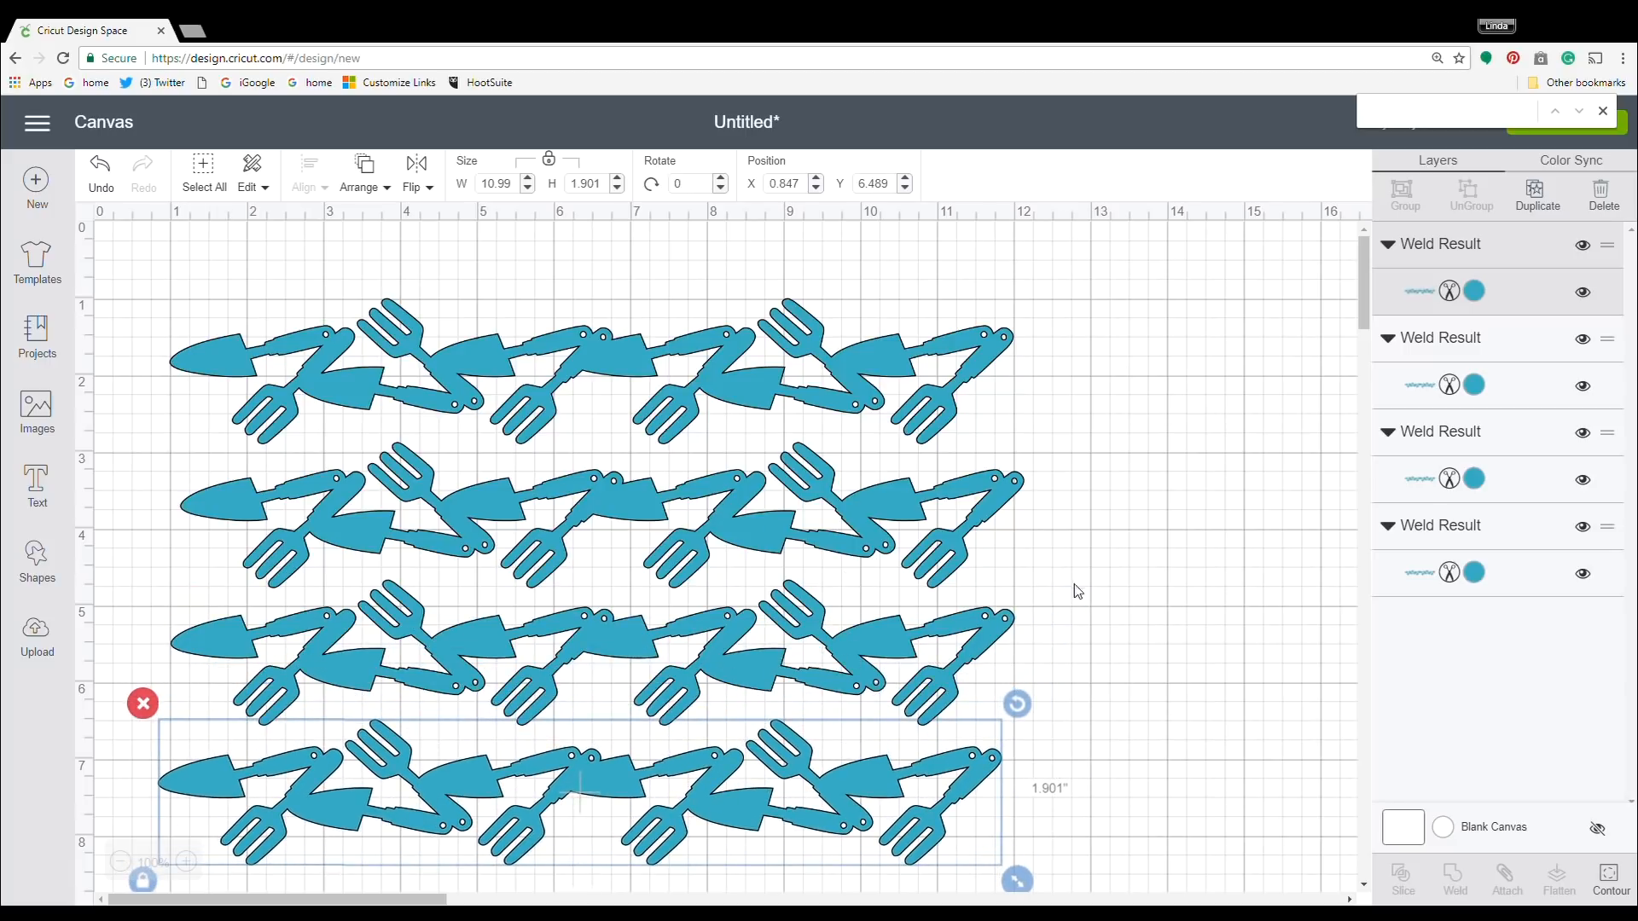
# Move the second row up until its tools overlap the lower edge of the first row.
pyautogui.click(603, 520)
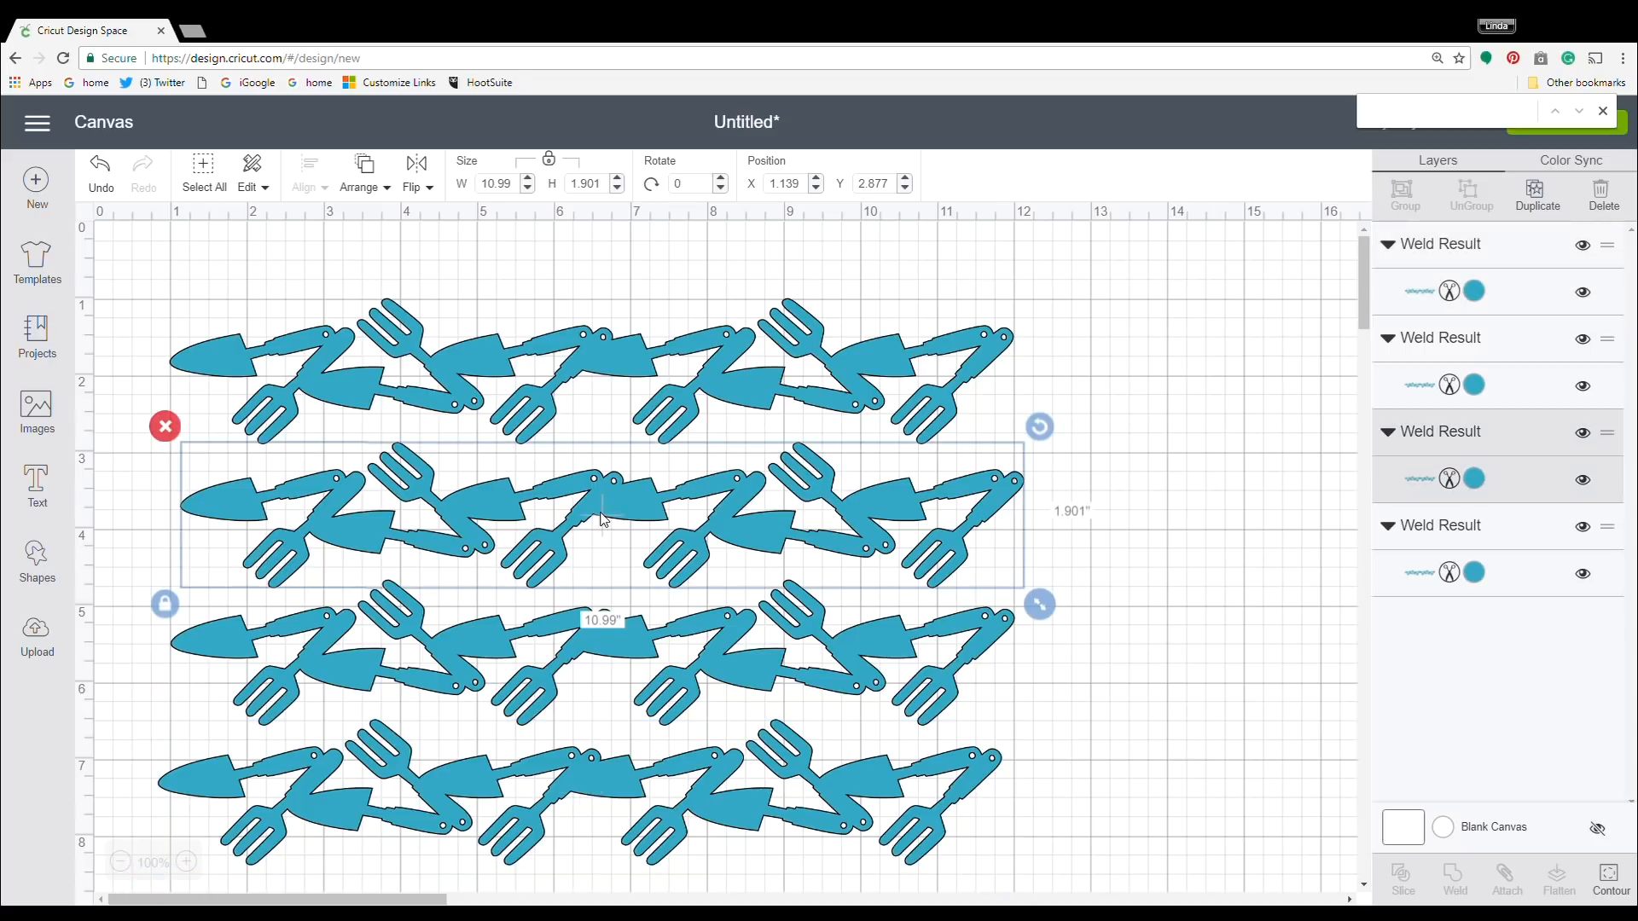
pyautogui.moveTo(602, 520); pyautogui.dragTo(597, 465)
pyautogui.click(1254, 519)
# Left-align the two overlapping rows and weld them into one shape.
pyautogui.moveTo(1099, 541); pyautogui.dragTo(92, 284)
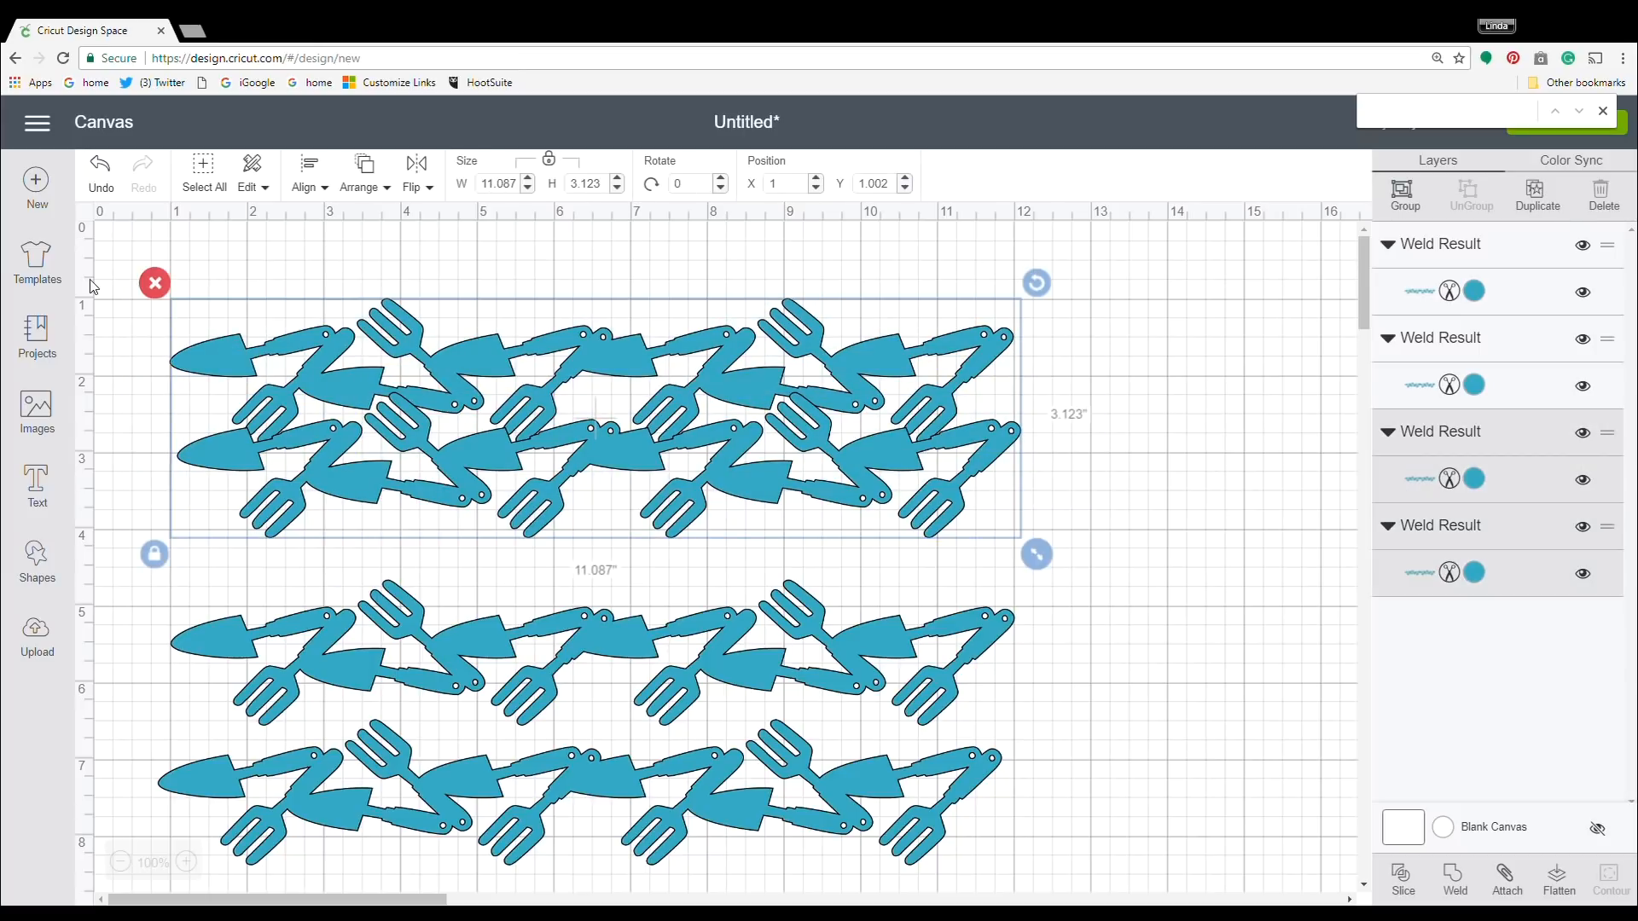
pyautogui.click(312, 170)
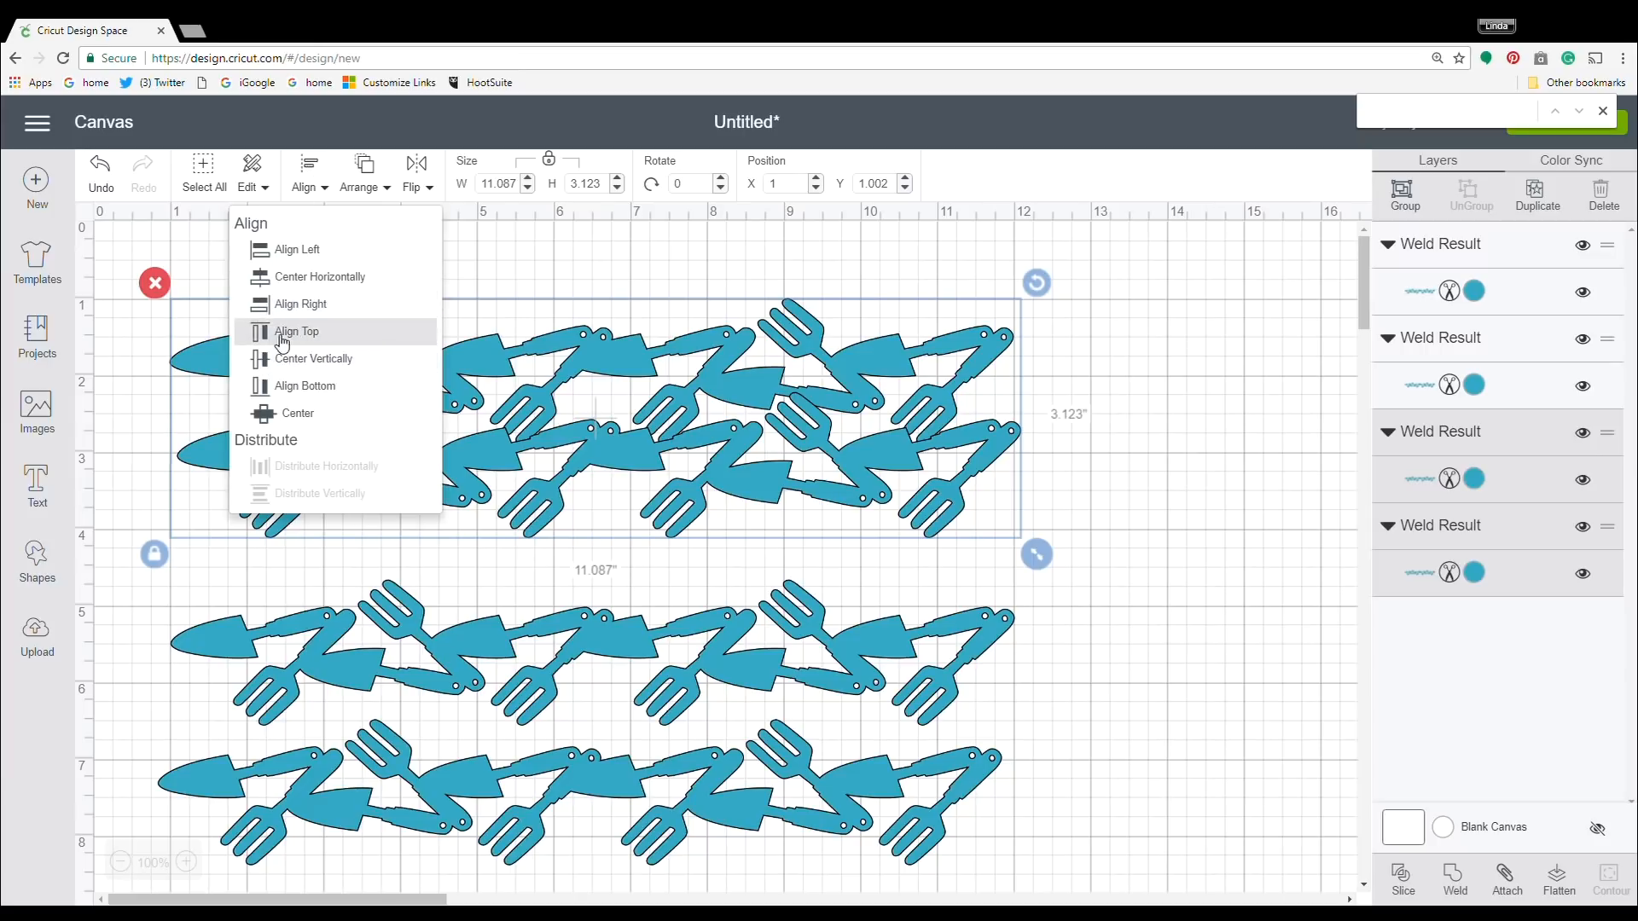
pyautogui.click(282, 251)
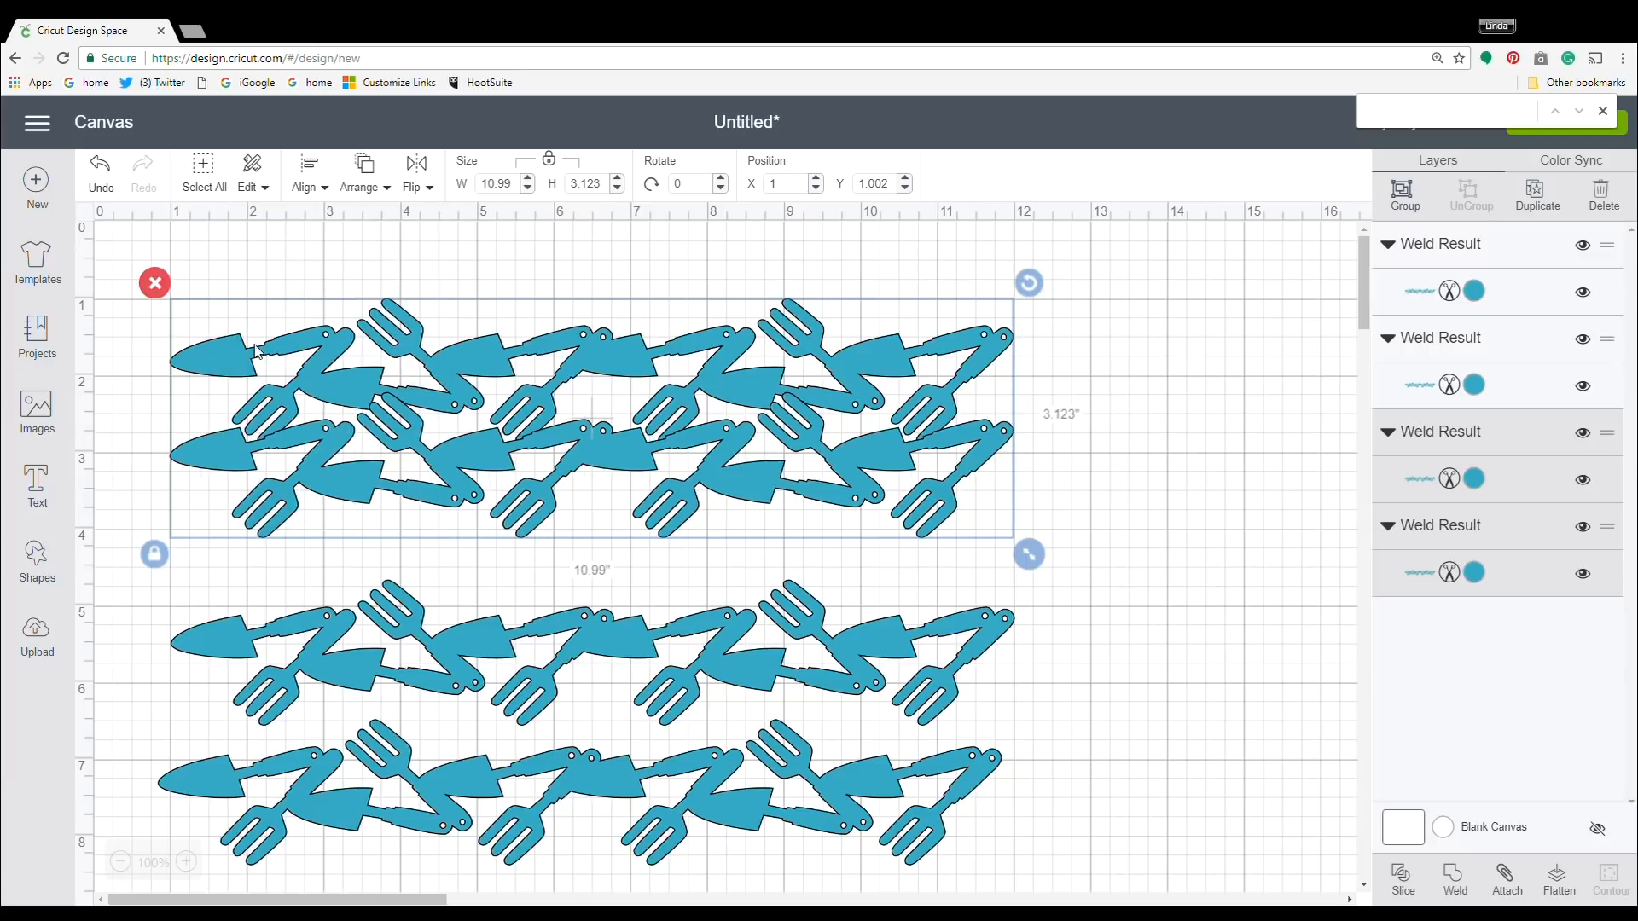
pyautogui.rightClick(551, 424)
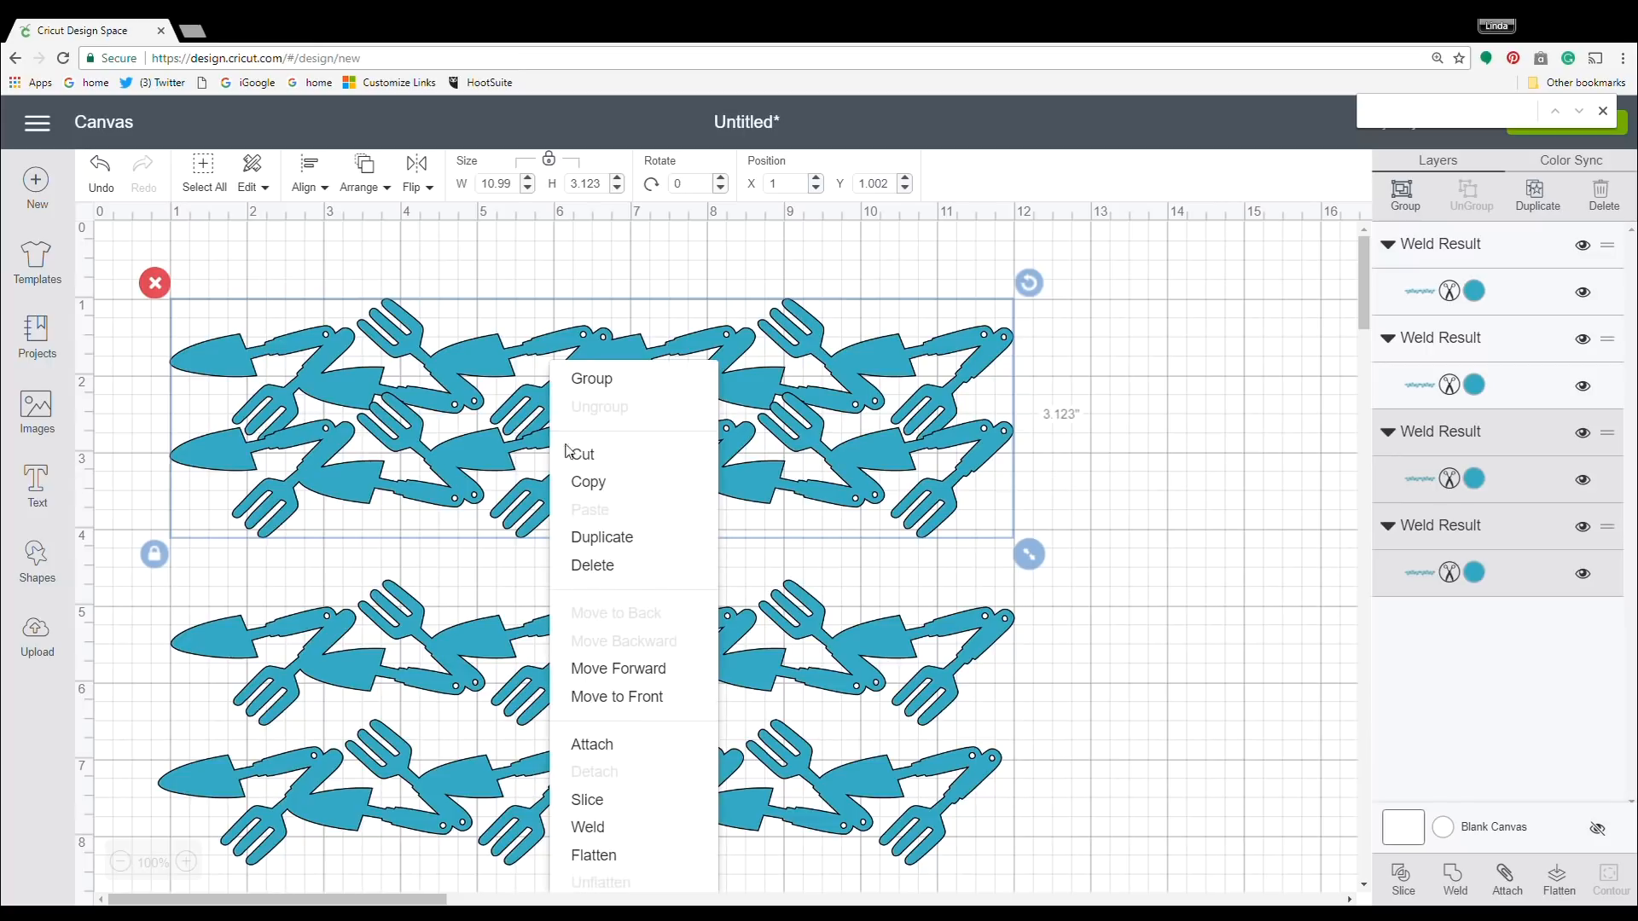
pyautogui.click(608, 828)
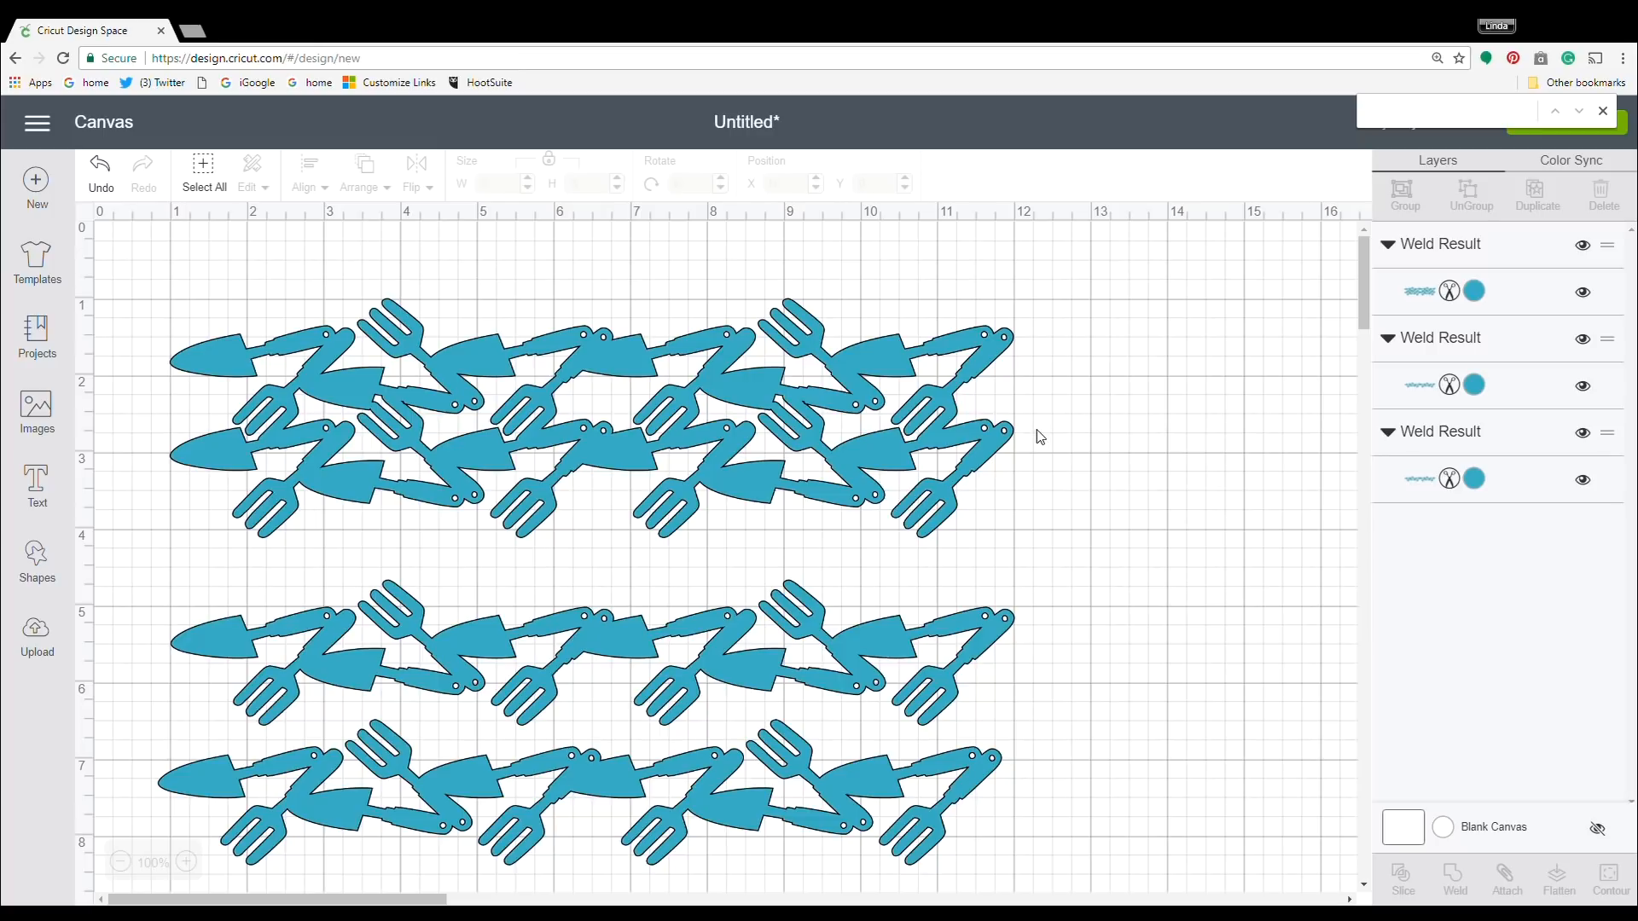
# Move the third row up to about Y 3.46 in so it overlaps the two-row block, and weld them together.
pyautogui.click(669, 698)
pyautogui.moveTo(669, 698); pyautogui.dragTo(667, 604)
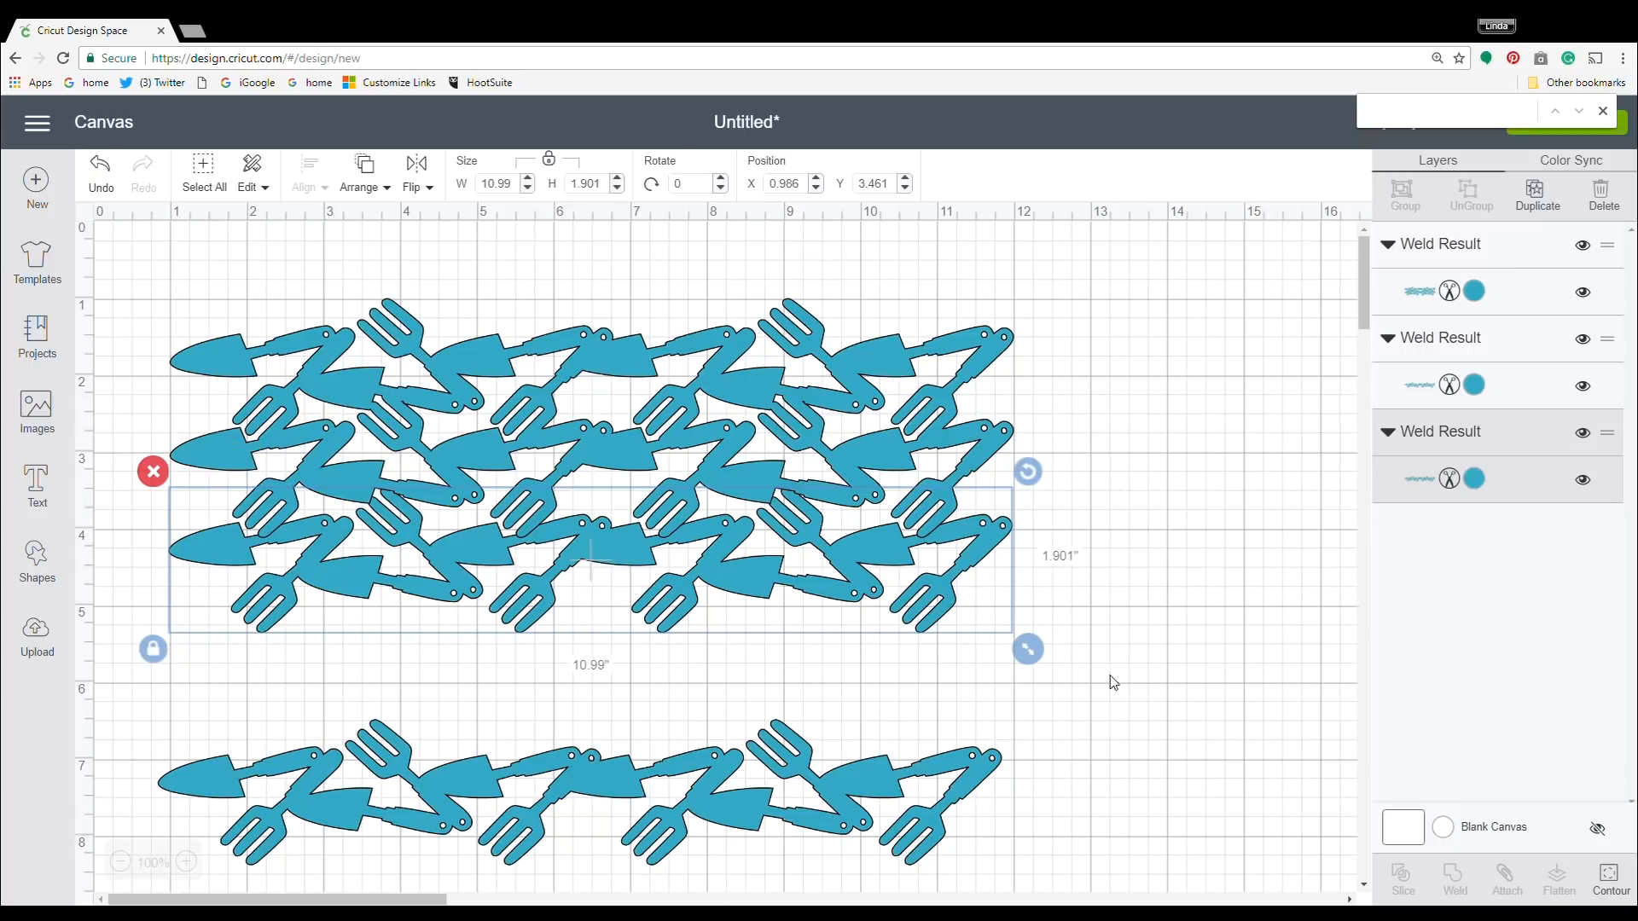
pyautogui.click(1098, 701)
pyautogui.moveTo(1098, 700); pyautogui.dragTo(1093, 706)
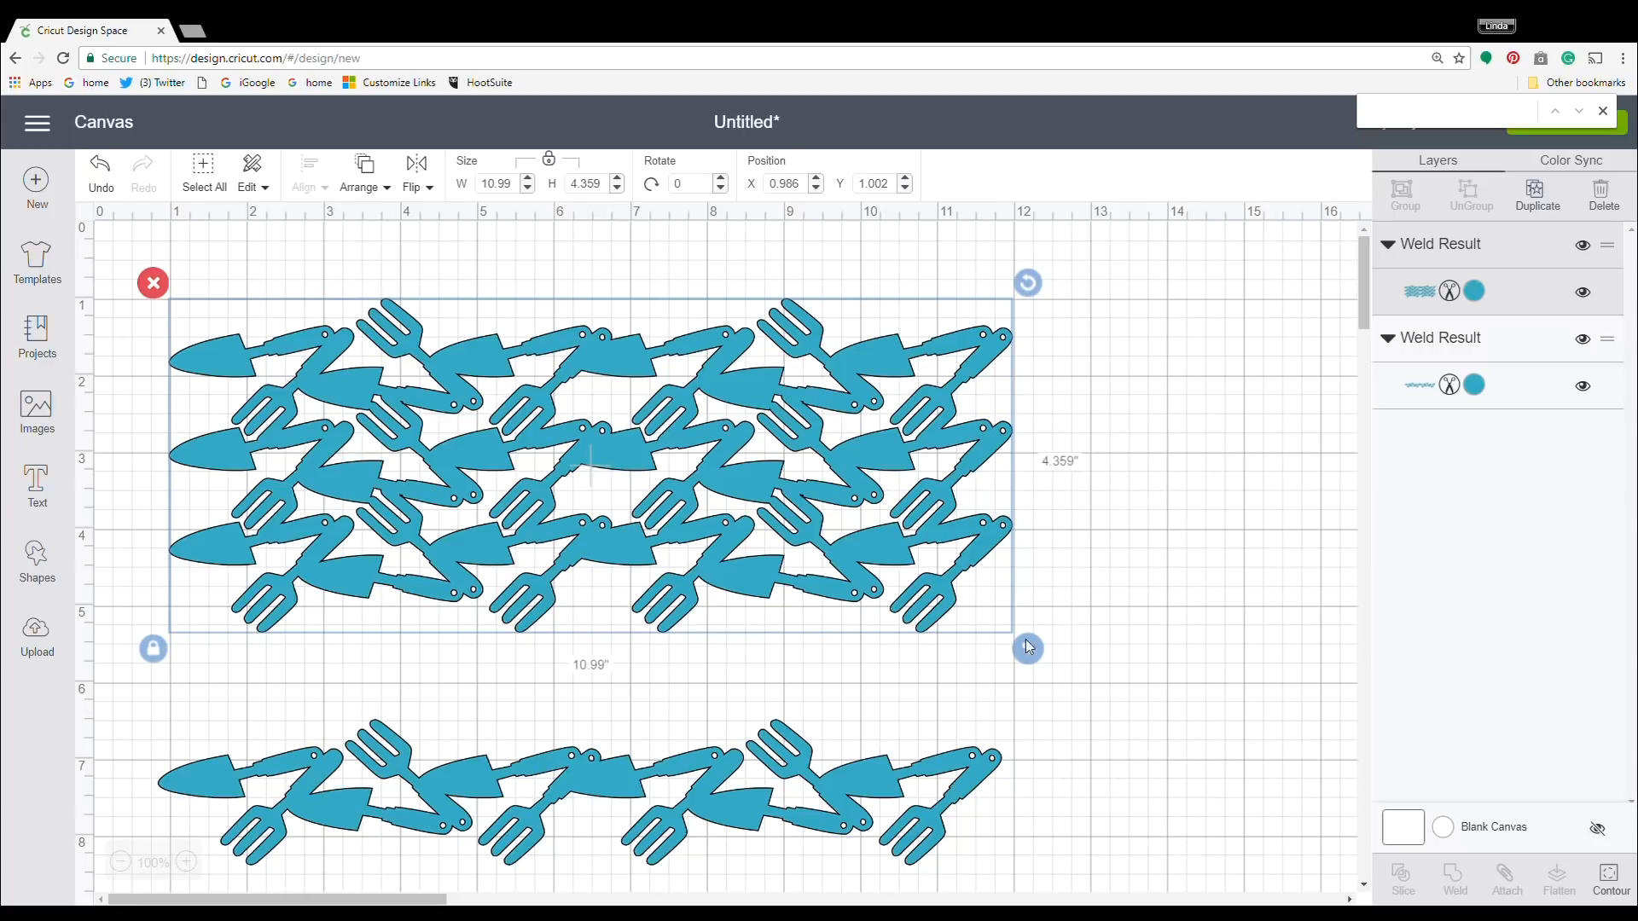
# Move the leftover single row down and place a duplicate of the three-row block at about Y 4.85 in, overlapping the original's lower edge.
pyautogui.scroll(-2, 1141, 577)
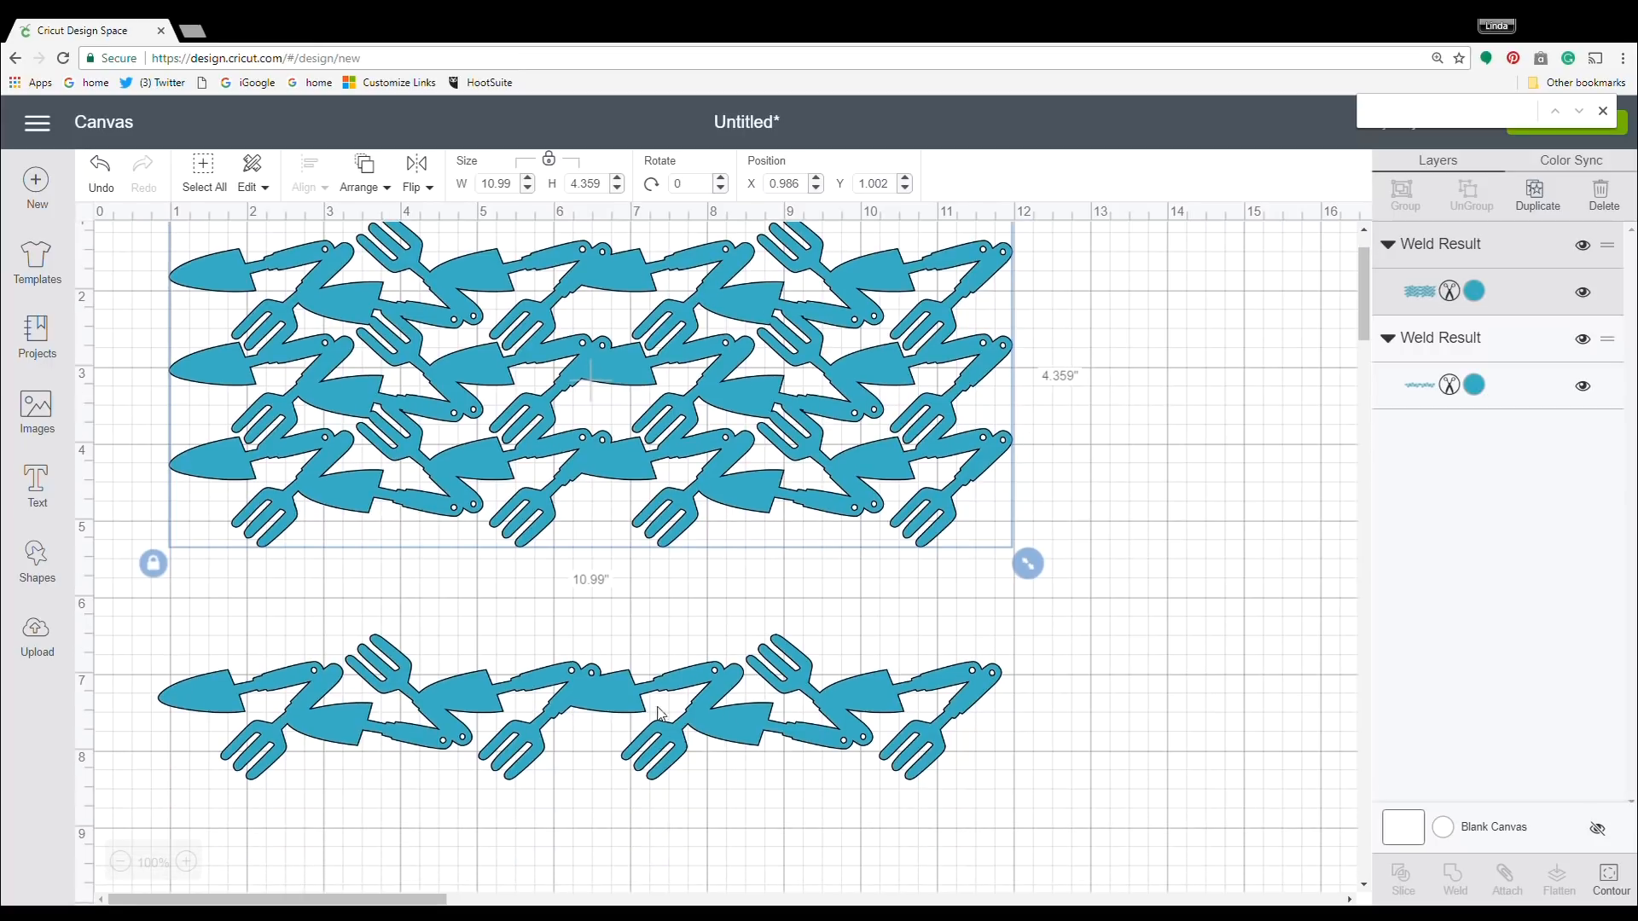
pyautogui.moveTo(747, 704); pyautogui.dragTo(757, 845)
pyautogui.click(676, 435)
pyautogui.rightClick(676, 435)
pyautogui.click(731, 537)
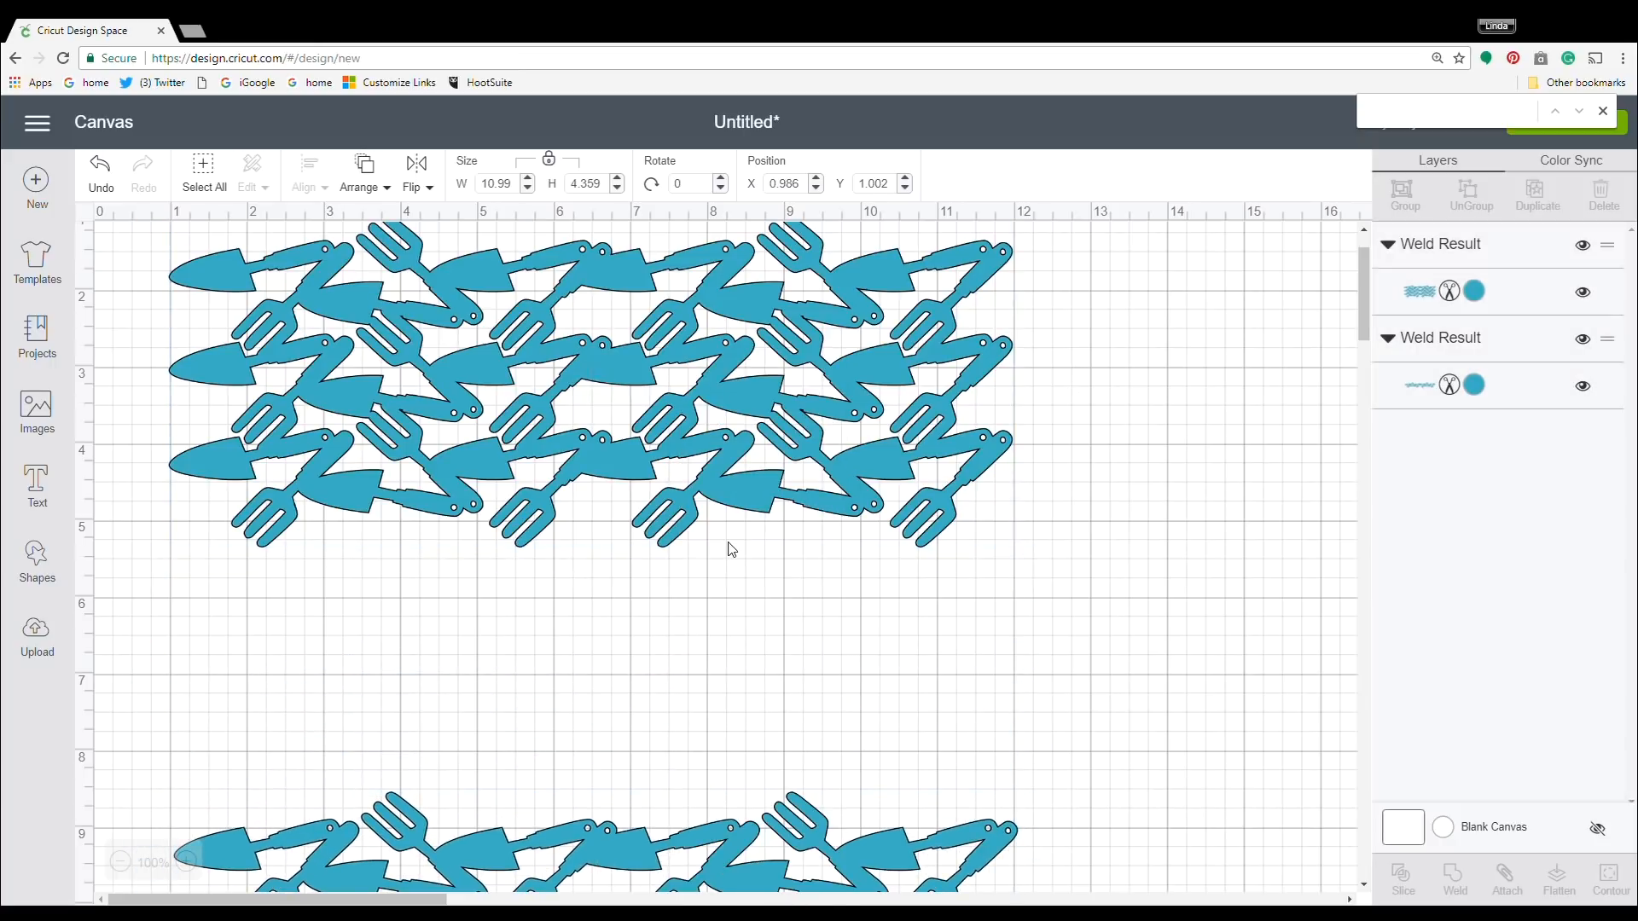
pyautogui.moveTo(764, 399); pyautogui.dragTo(716, 654)
pyautogui.scroll(-2, 1203, 602)
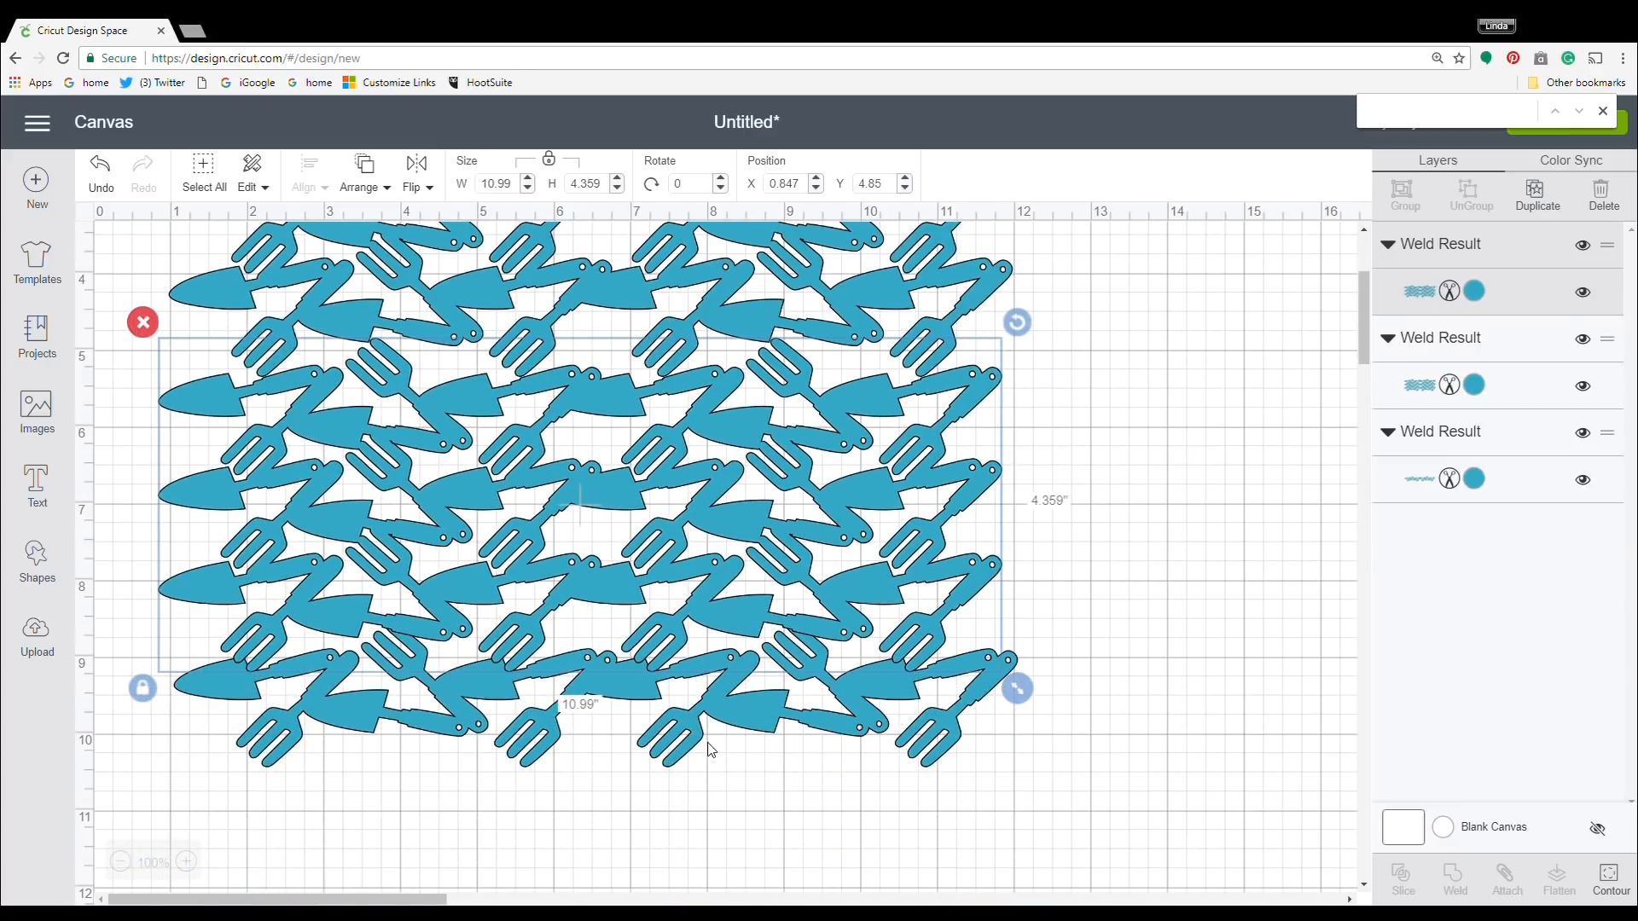
# Move the single row further down, clear of the duplicated three-row block, and deselect it.
pyautogui.moveTo(723, 729); pyautogui.dragTo(713, 867)
pyautogui.click(1126, 574)
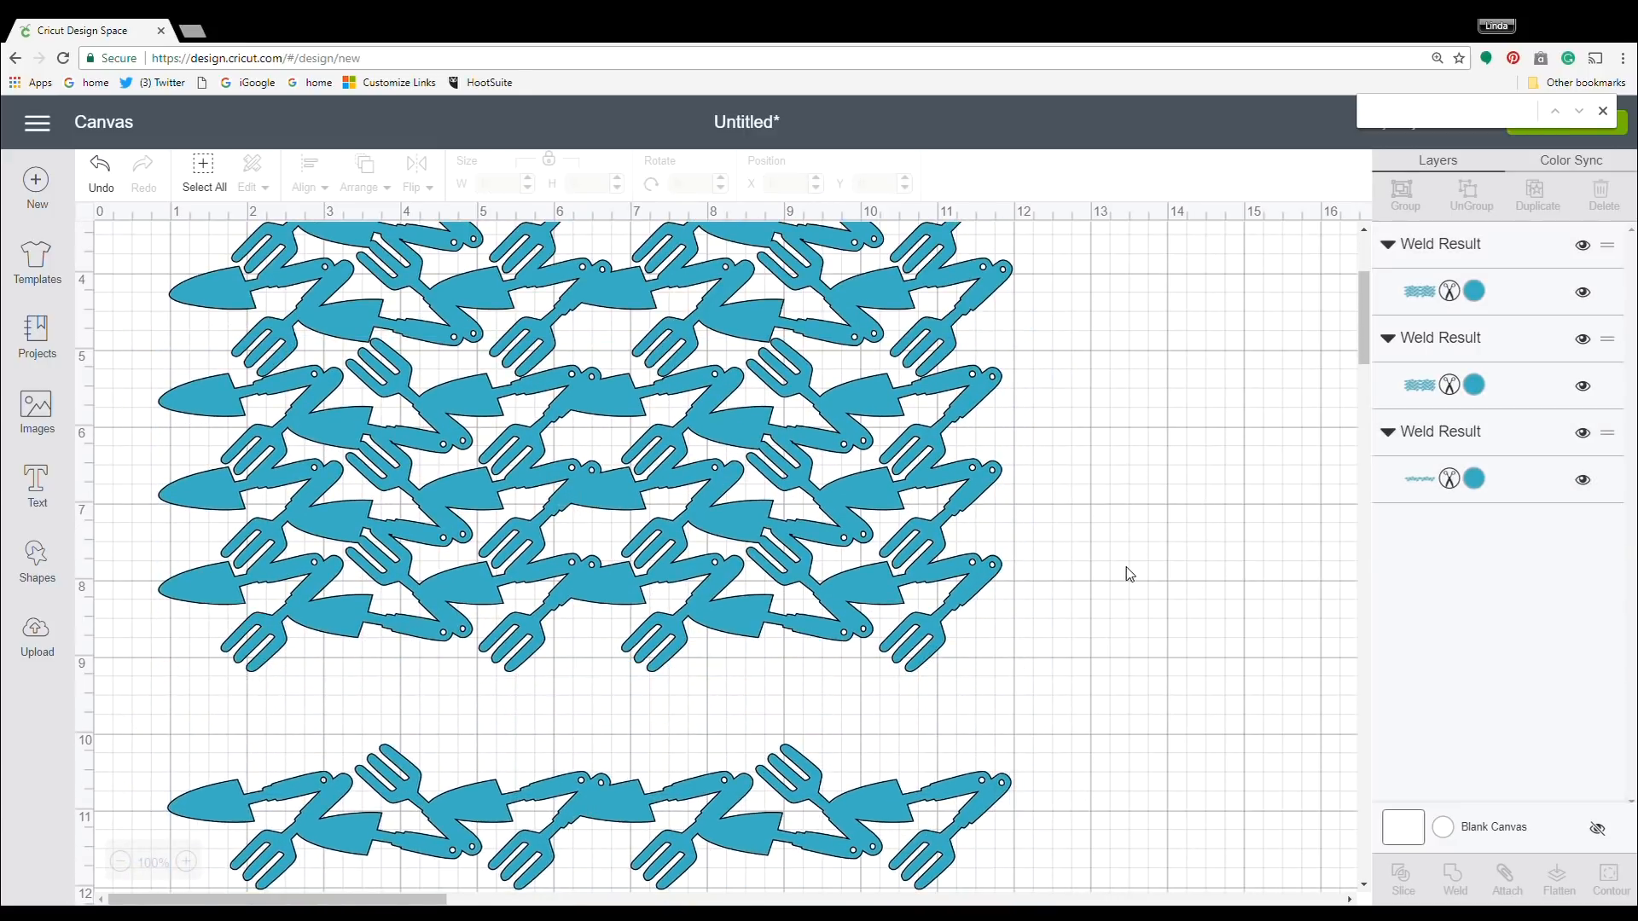
pyautogui.scroll(4, 1142, 593)
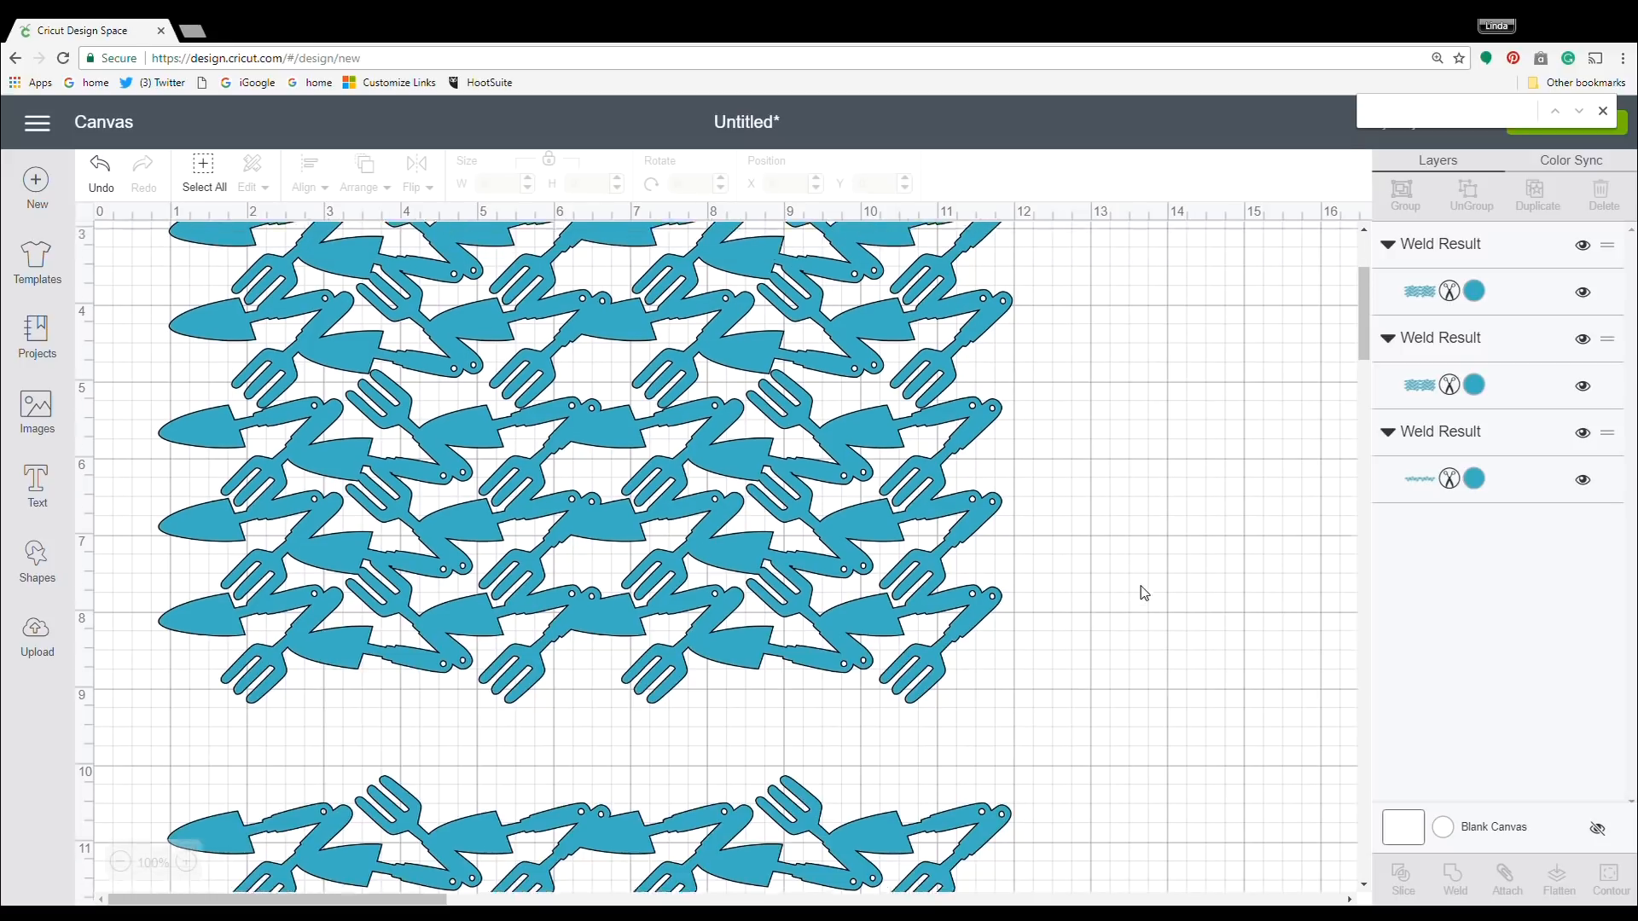
# Move the lower three-row block to about X 0.986, Y 4.739 in and left-align it with the upper three-row block.
pyautogui.scroll(-1, 939, 623)
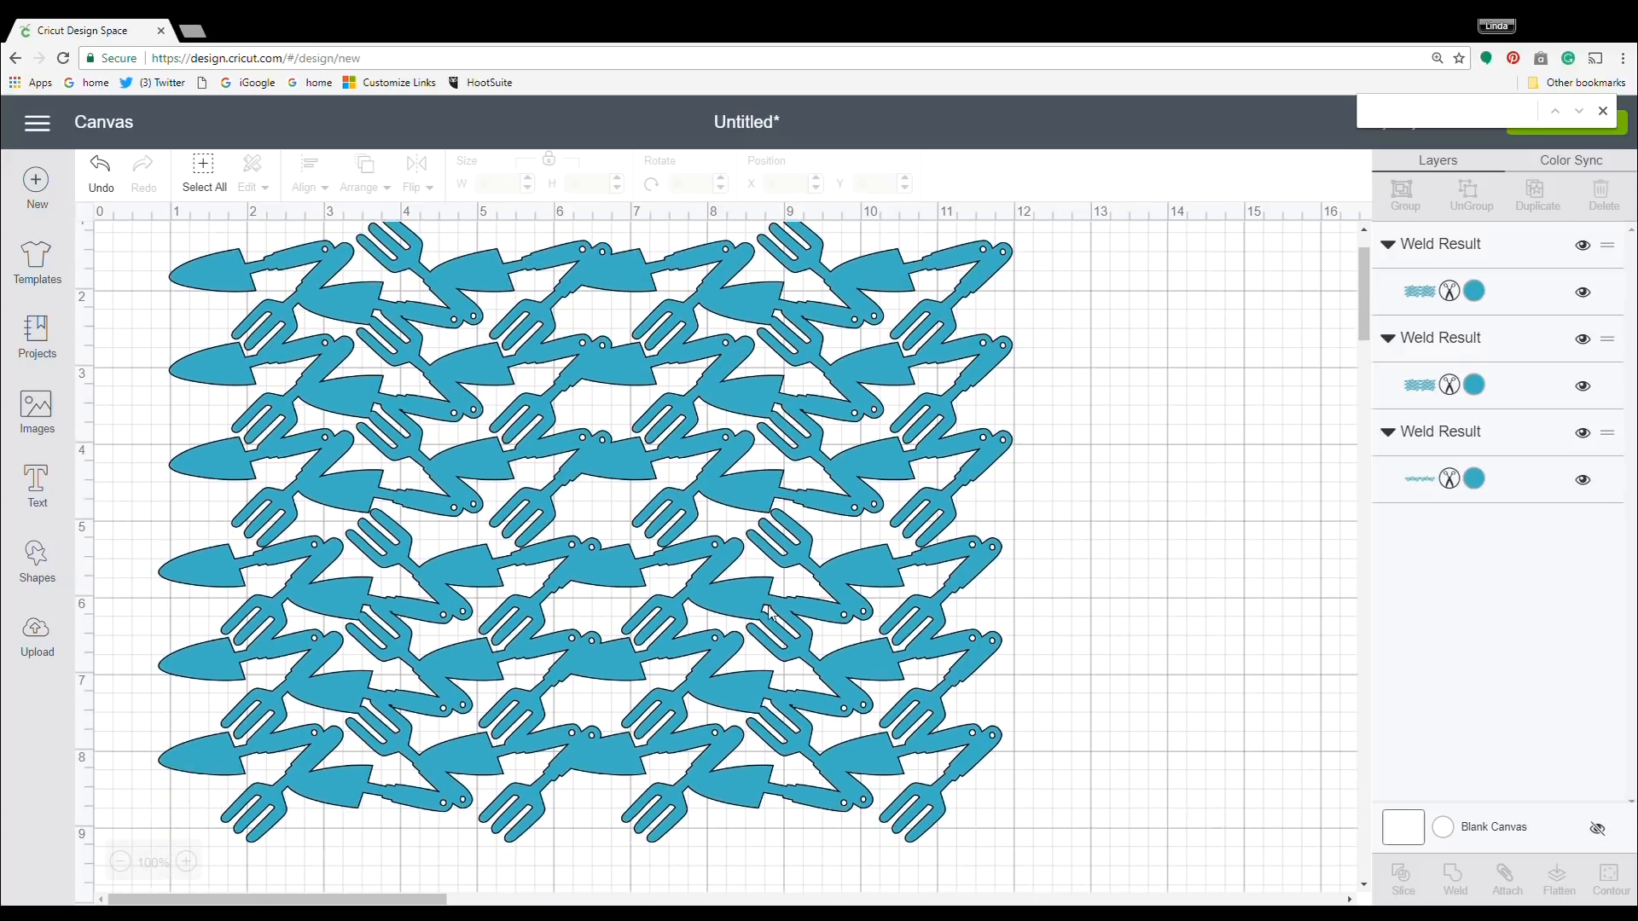
pyautogui.moveTo(386, 609); pyautogui.dragTo(410, 582)
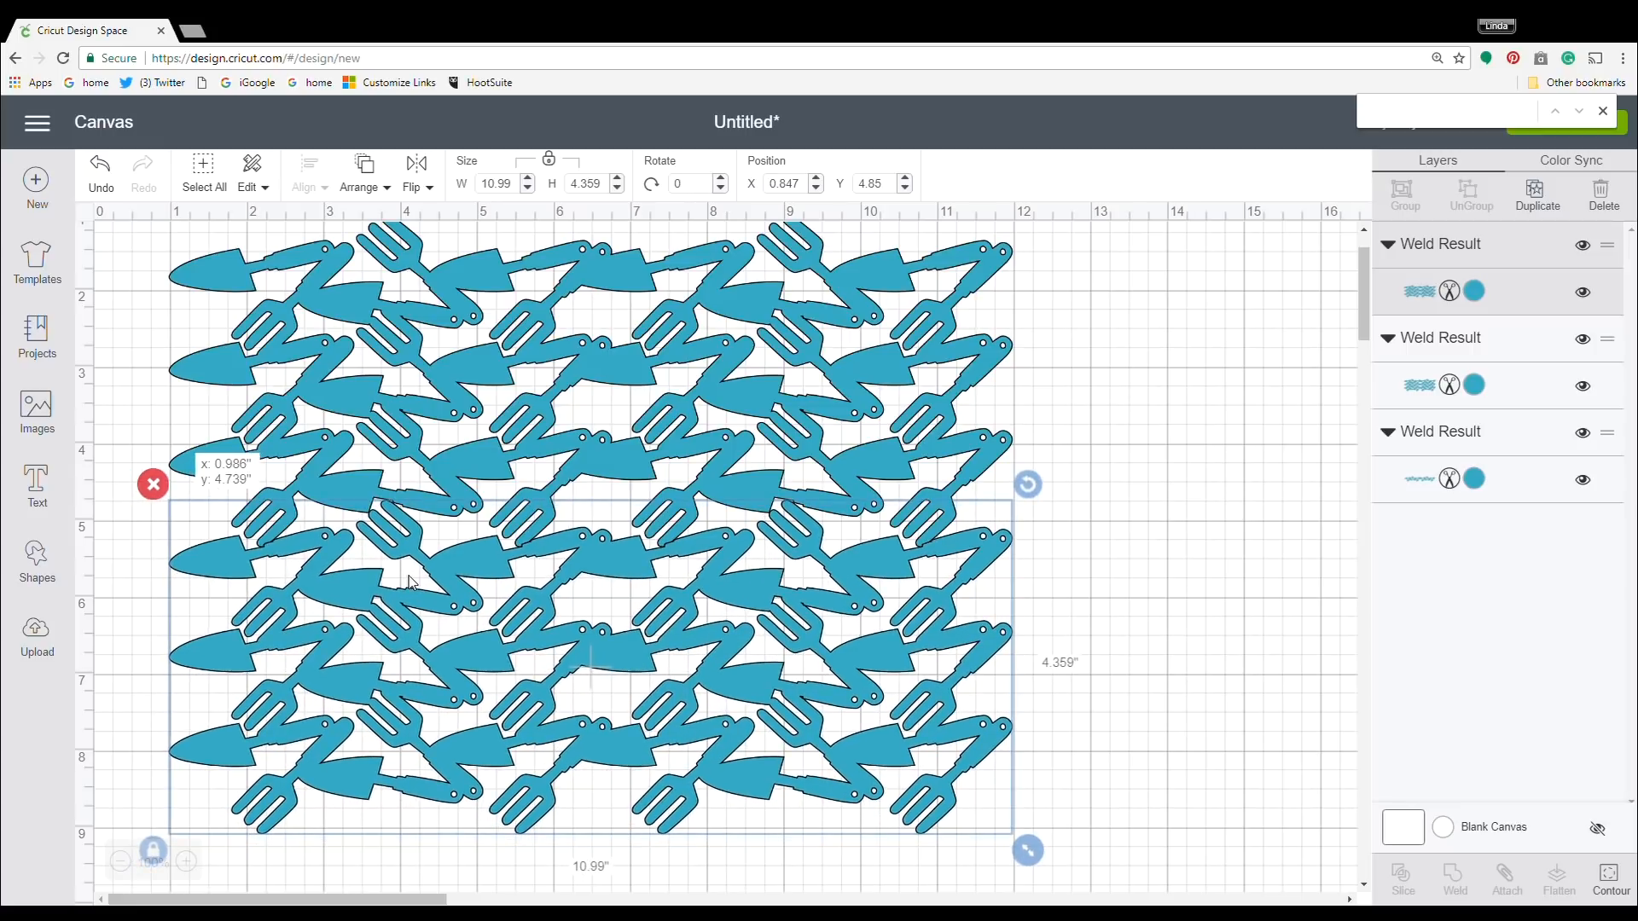
pyautogui.click(1135, 626)
pyautogui.moveTo(1068, 853); pyautogui.dragTo(247, 227)
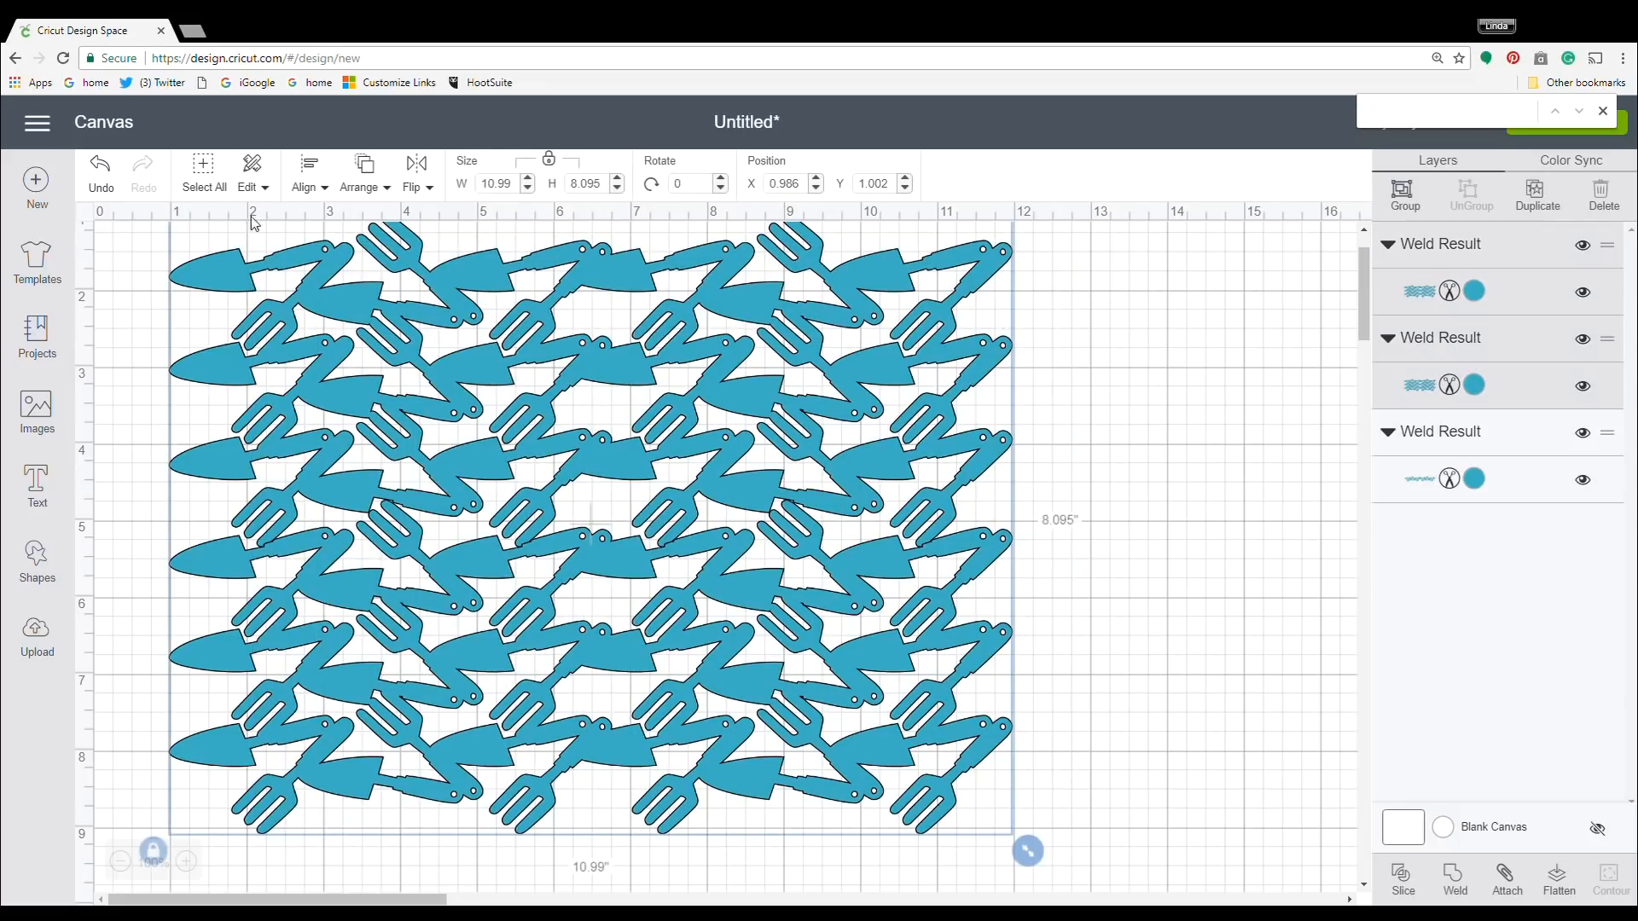
pyautogui.click(317, 173)
pyautogui.click(294, 249)
pyautogui.click(1208, 572)
# Nudge the lower three-row block up slightly, and weld the two three-row blocks into one shape.
pyautogui.click(883, 678)
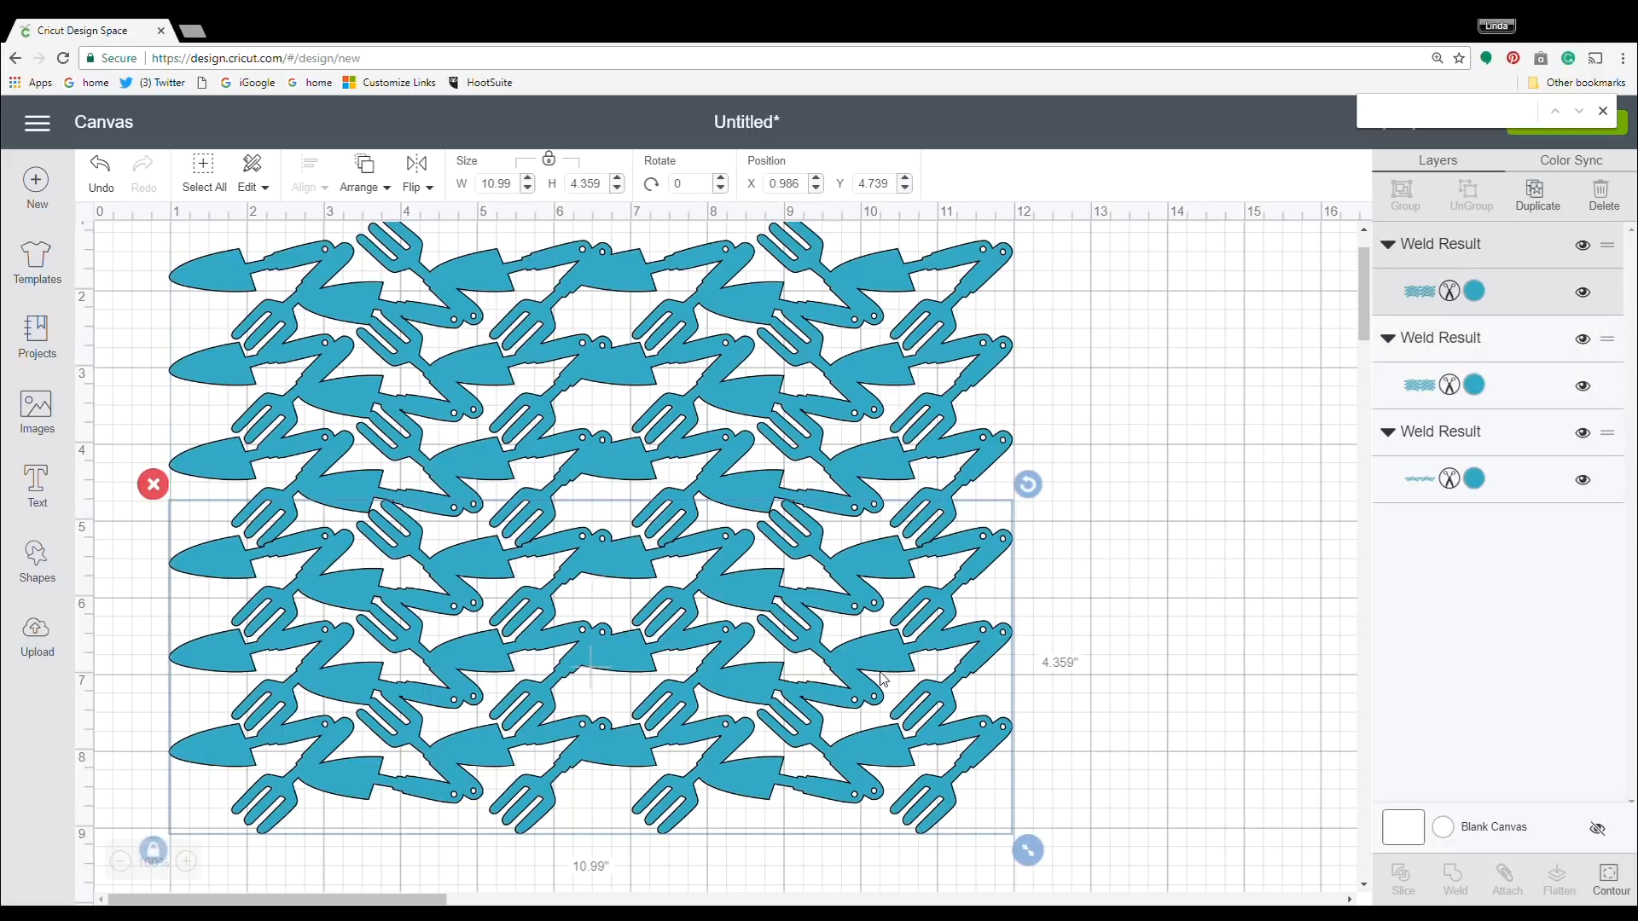
pyautogui.press('Up')
pyautogui.click(1191, 559)
pyautogui.moveTo(1082, 802); pyautogui.dragTo(749, 534)
pyautogui.rightClick(610, 467)
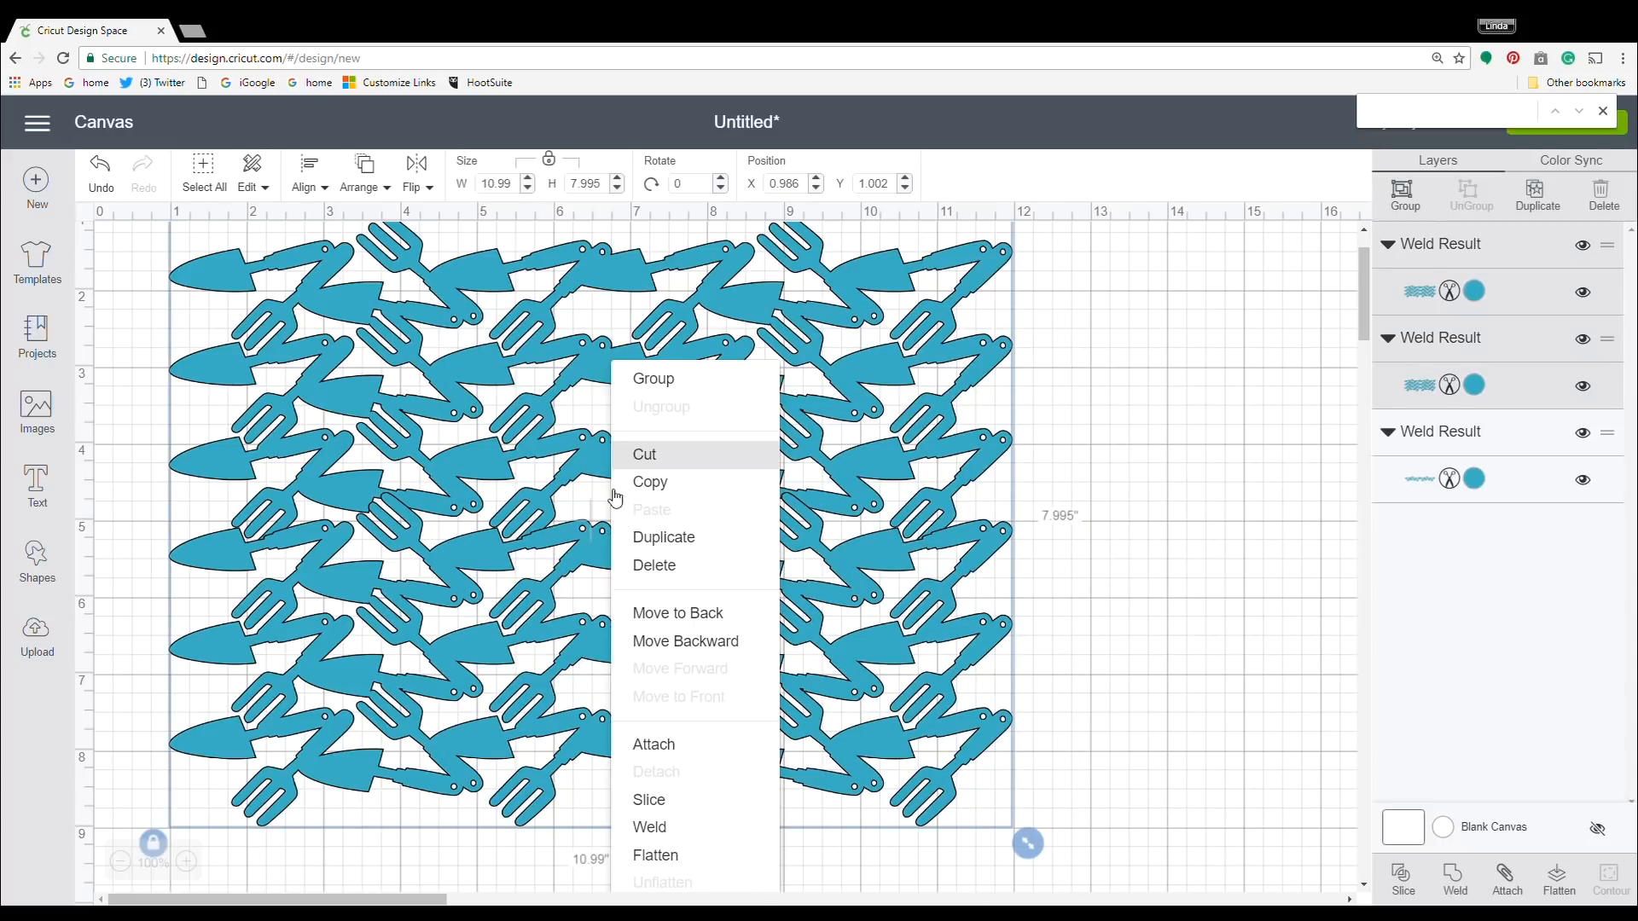
pyautogui.click(655, 828)
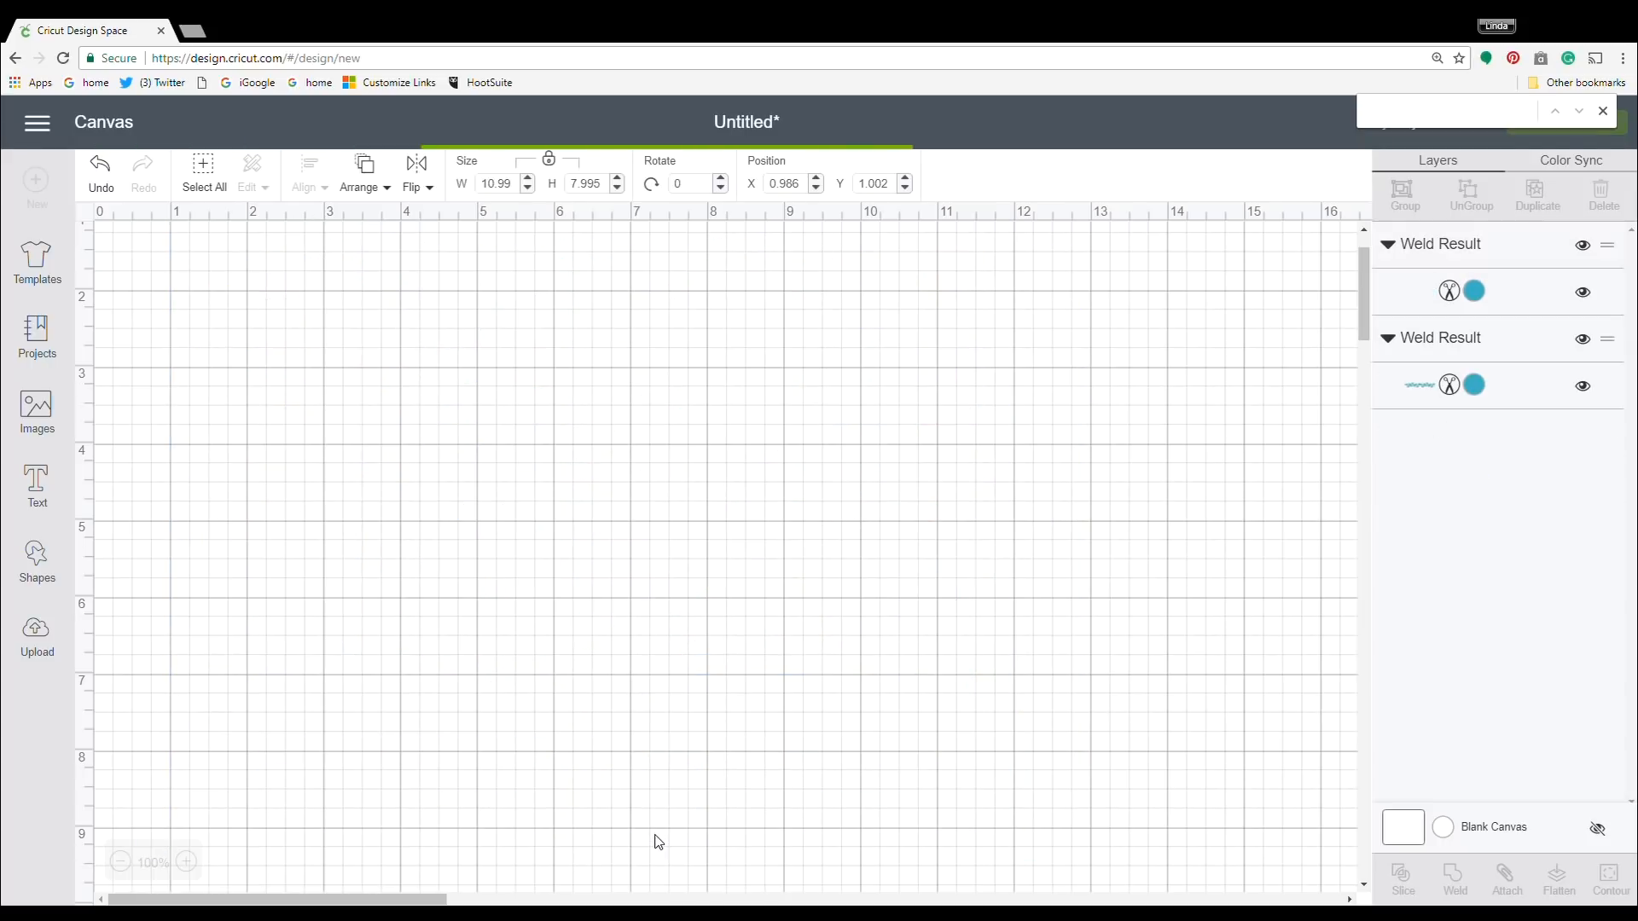
pyautogui.click(914, 575)
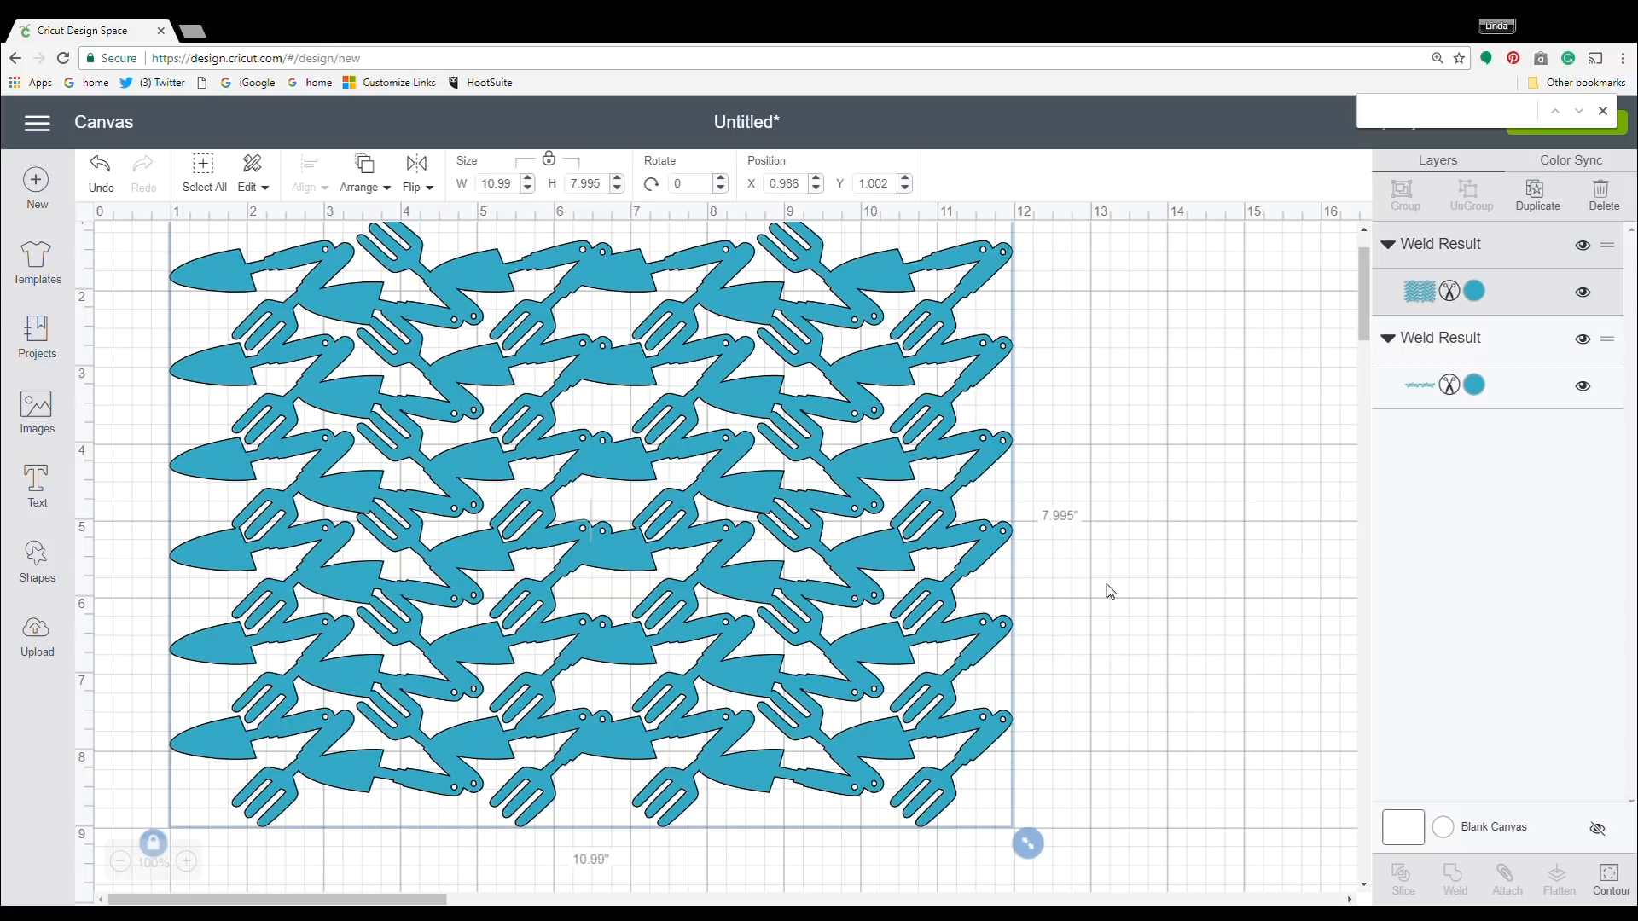
# Move the leftover single row up to about Y 8.252 in so it overlaps the six-row block's lower edge.
pyautogui.scroll(-5, 1109, 591)
pyautogui.click(719, 665)
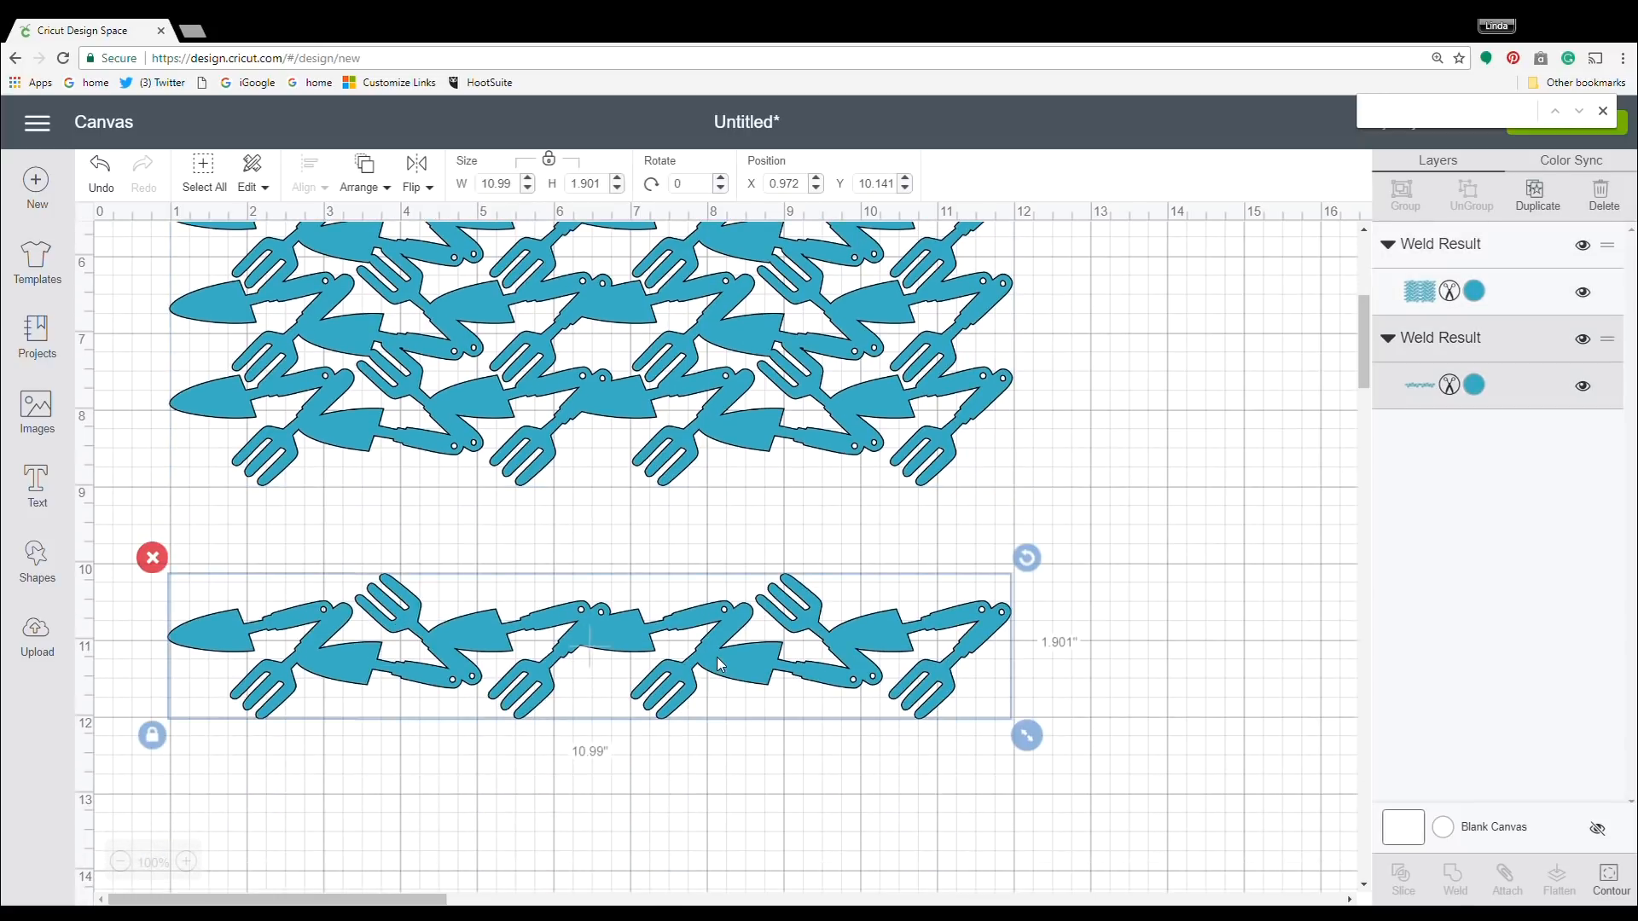
pyautogui.moveTo(719, 664); pyautogui.dragTo(721, 517)
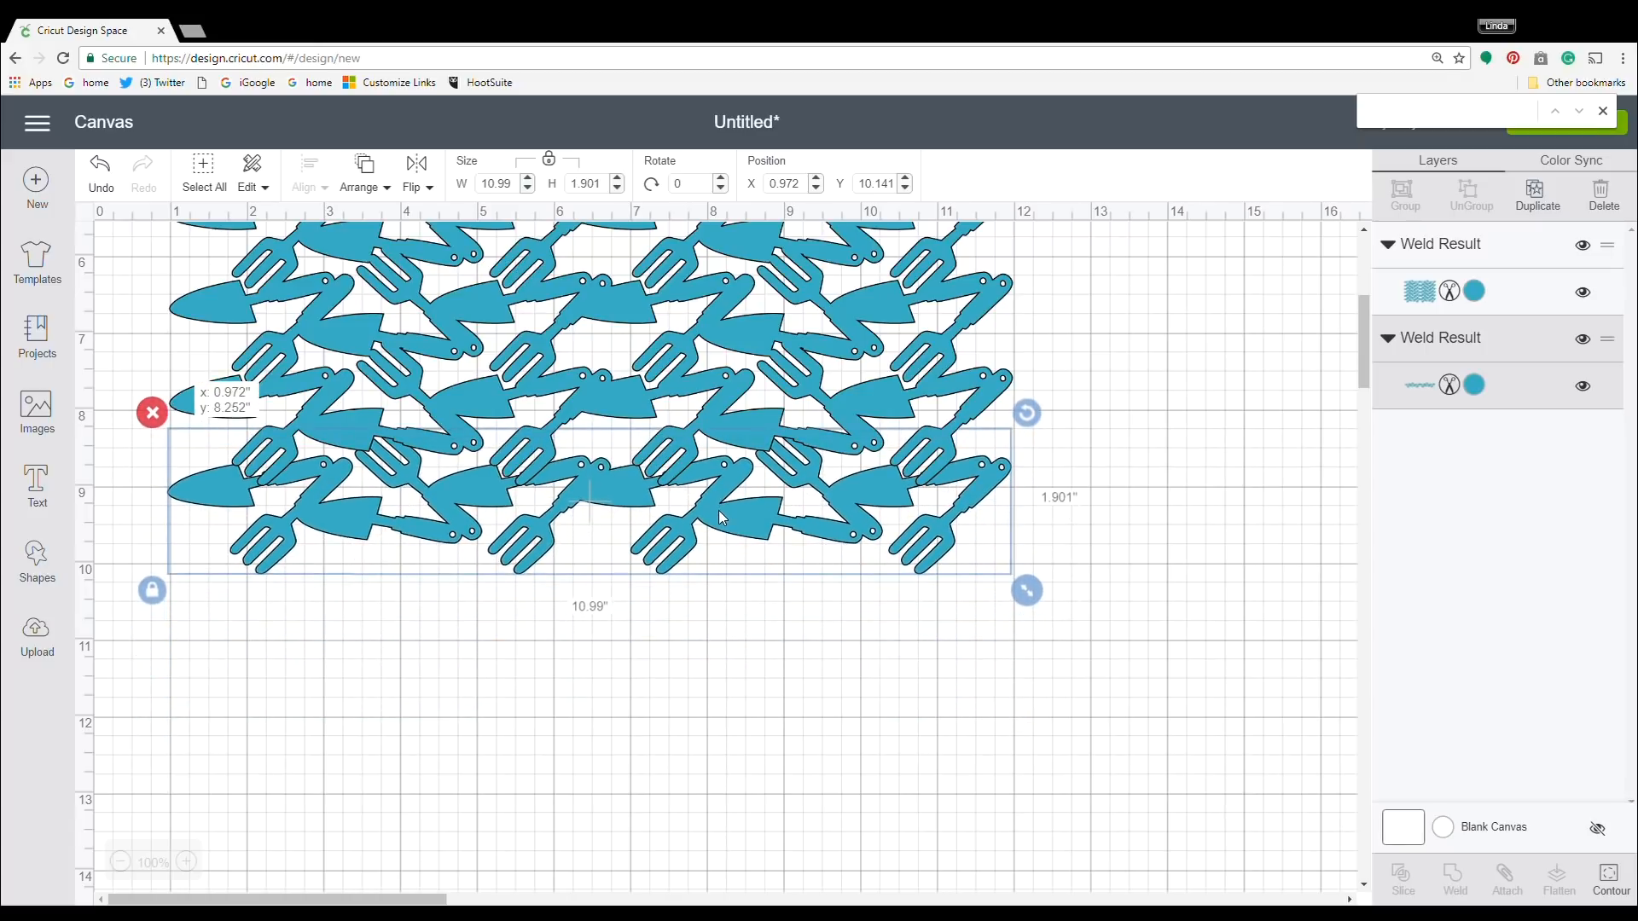
pyautogui.click(1048, 664)
pyautogui.moveTo(1048, 665); pyautogui.dragTo(216, 139)
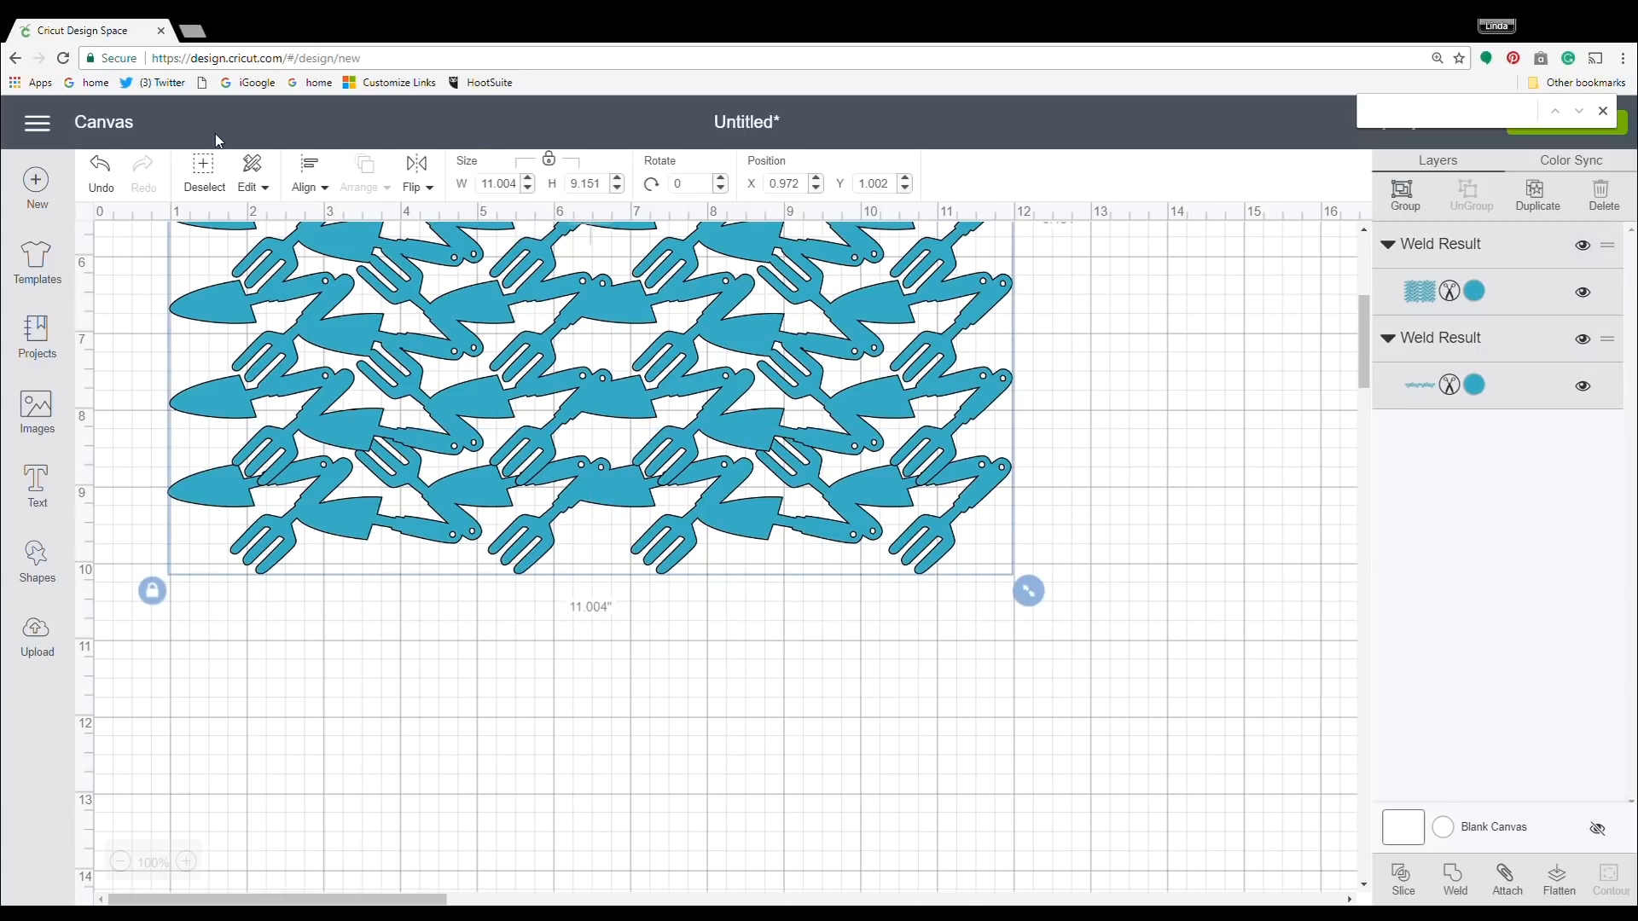
pyautogui.click(725, 633)
# Nudge the single row down slightly to fine-tune its overlap with the six-row block.
pyautogui.click(792, 497)
pyautogui.press('Down')
pyautogui.press('Down')
pyautogui.press('Down')
pyautogui.press('Up')
pyautogui.press('Up')
# Left-align the single row with the six-row block and weld them into one shape.
pyautogui.moveTo(964, 675); pyautogui.dragTo(247, 120)
pyautogui.click(306, 170)
pyautogui.click(273, 248)
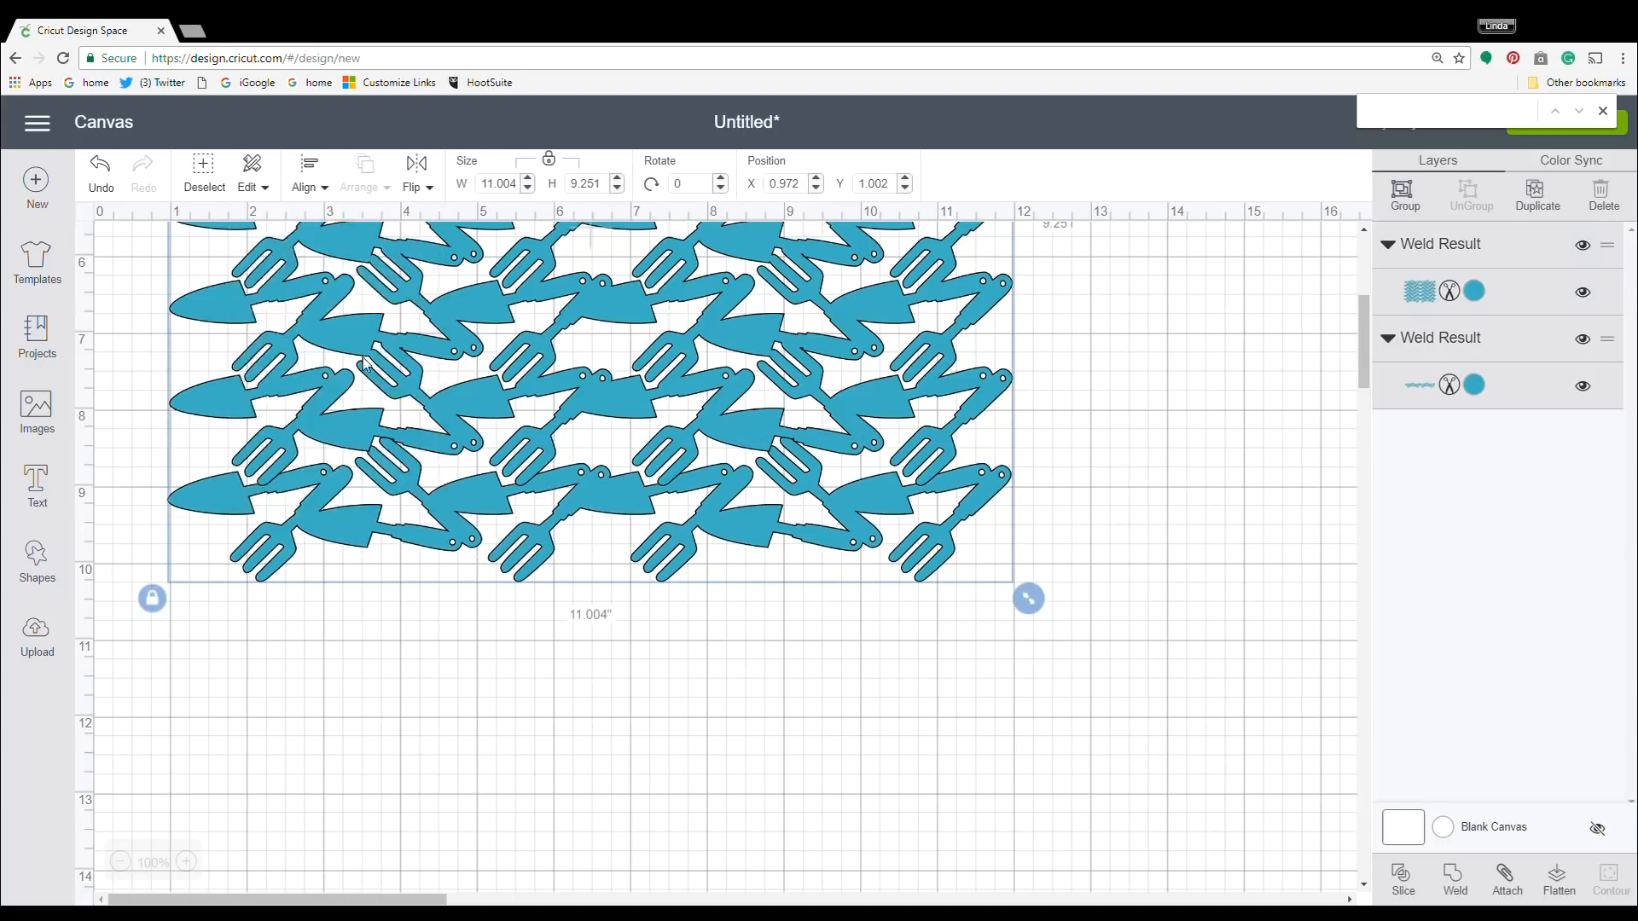
pyautogui.rightClick(596, 469)
pyautogui.click(643, 369)
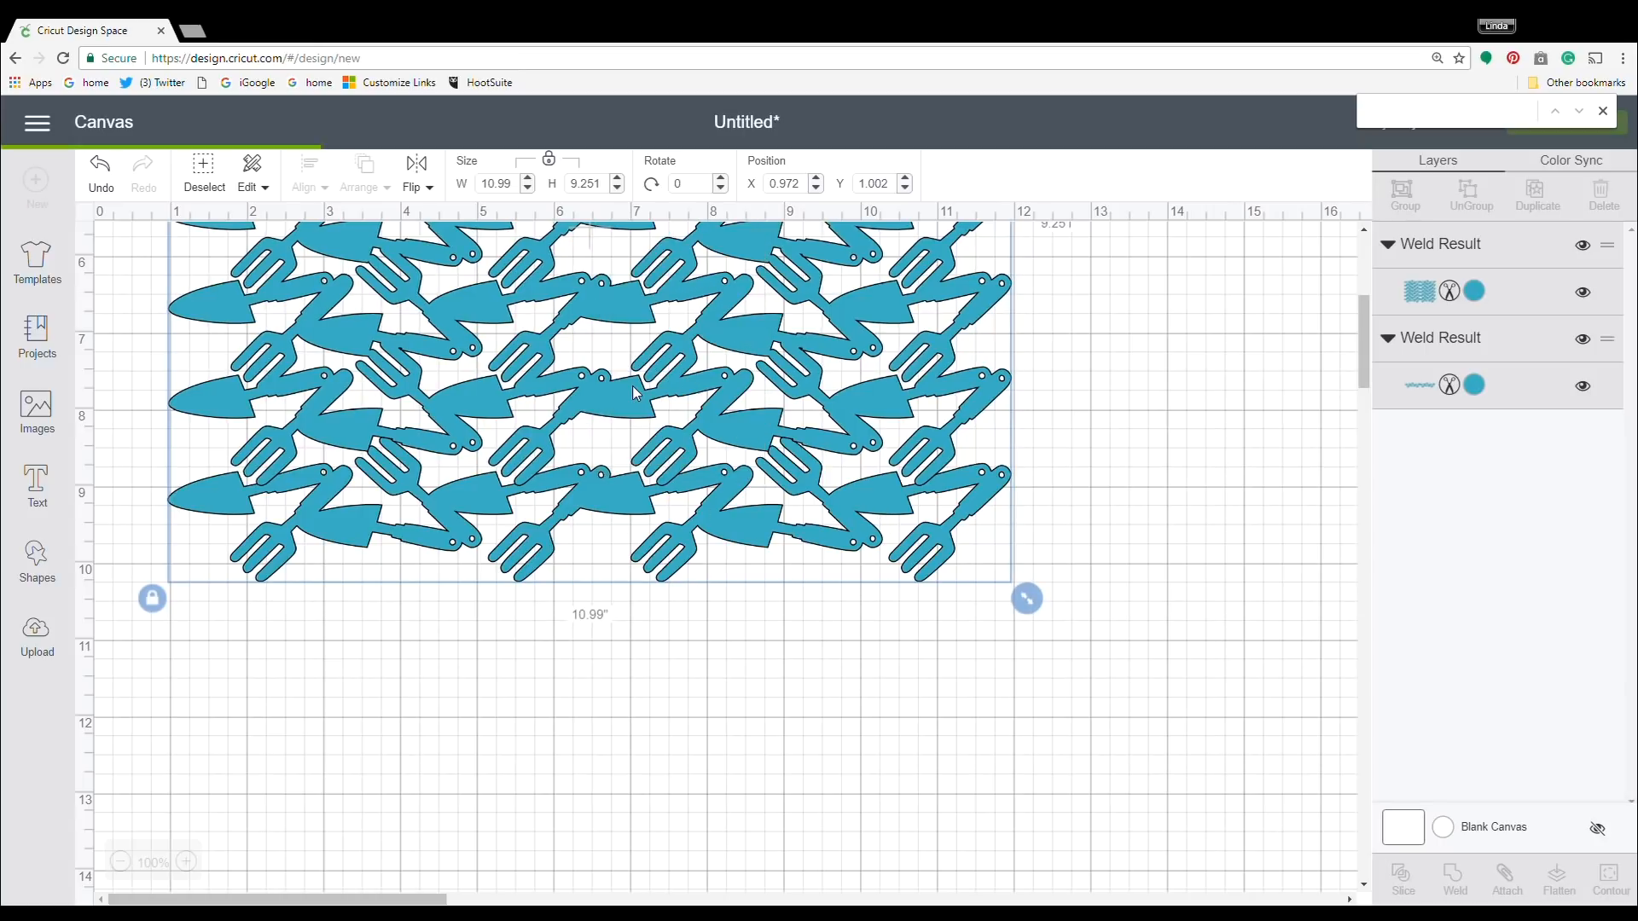
# Select the welded seven-row pattern sheet, check its edges, and unlock its proportions.
pyautogui.click(842, 540)
pyautogui.scroll(3, 1135, 537)
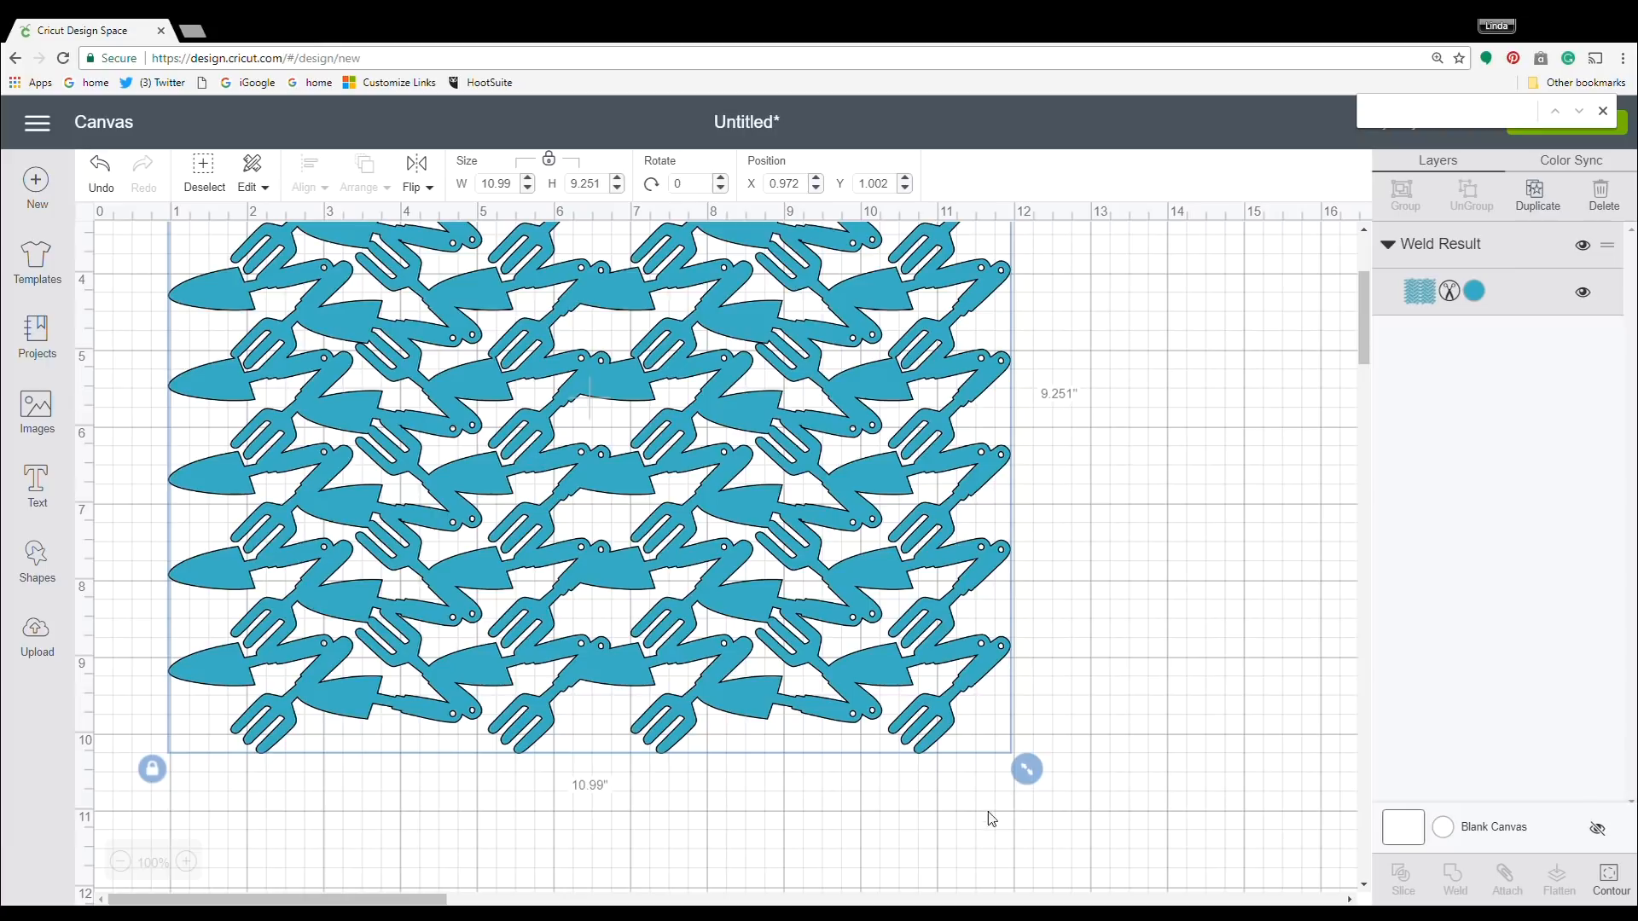
pyautogui.scroll(3, 989, 682)
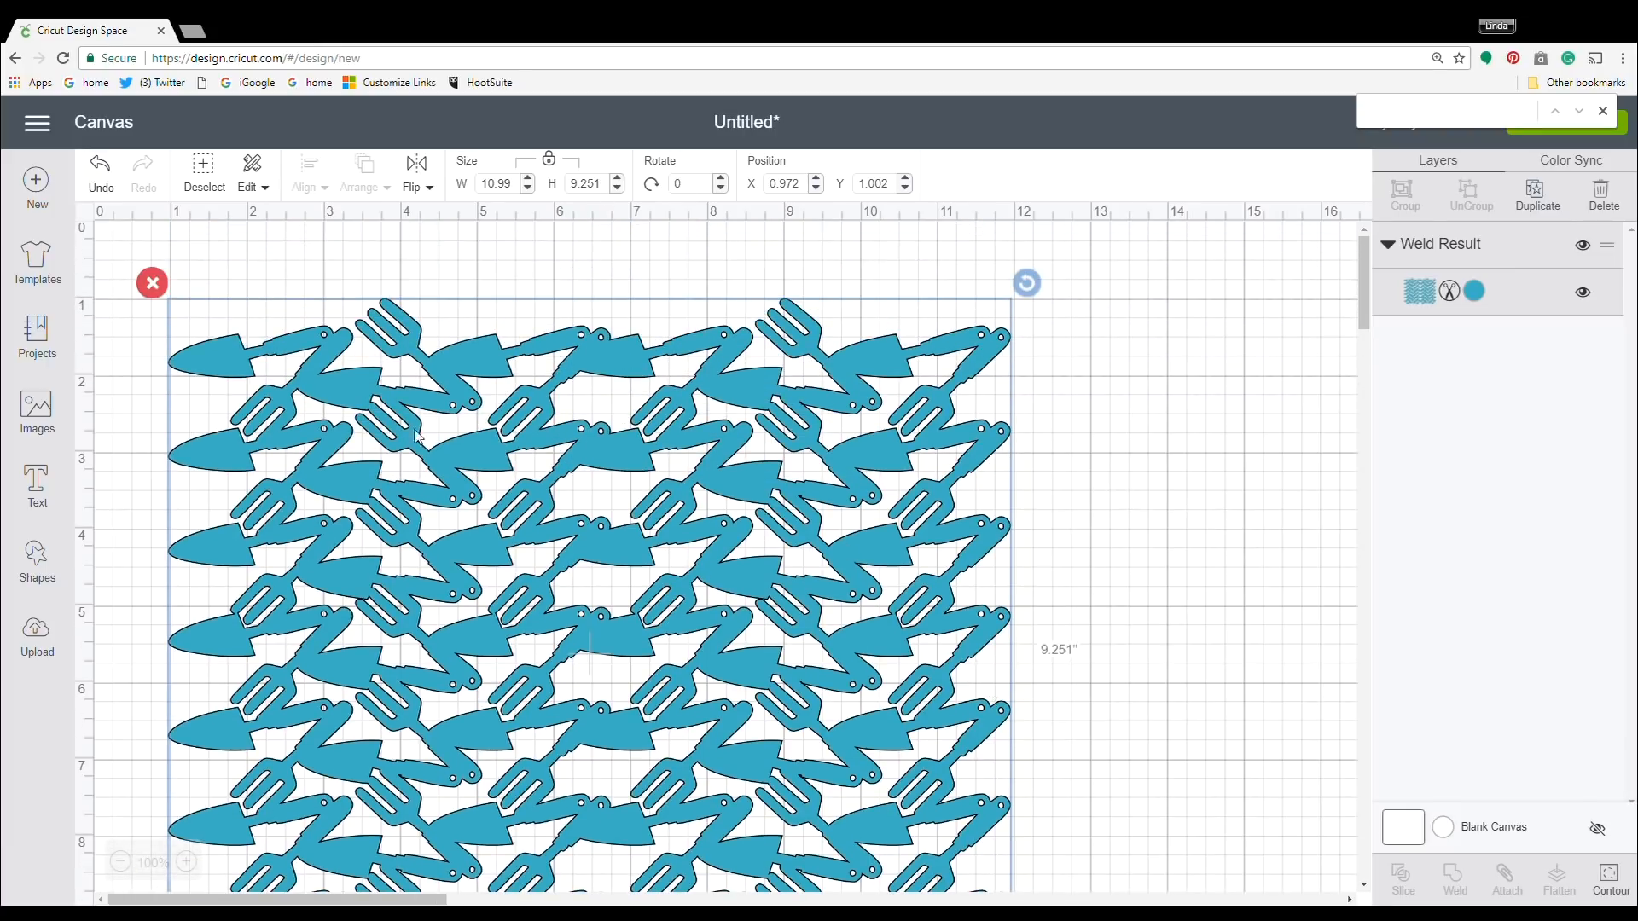
pyautogui.scroll(-2, 331, 682)
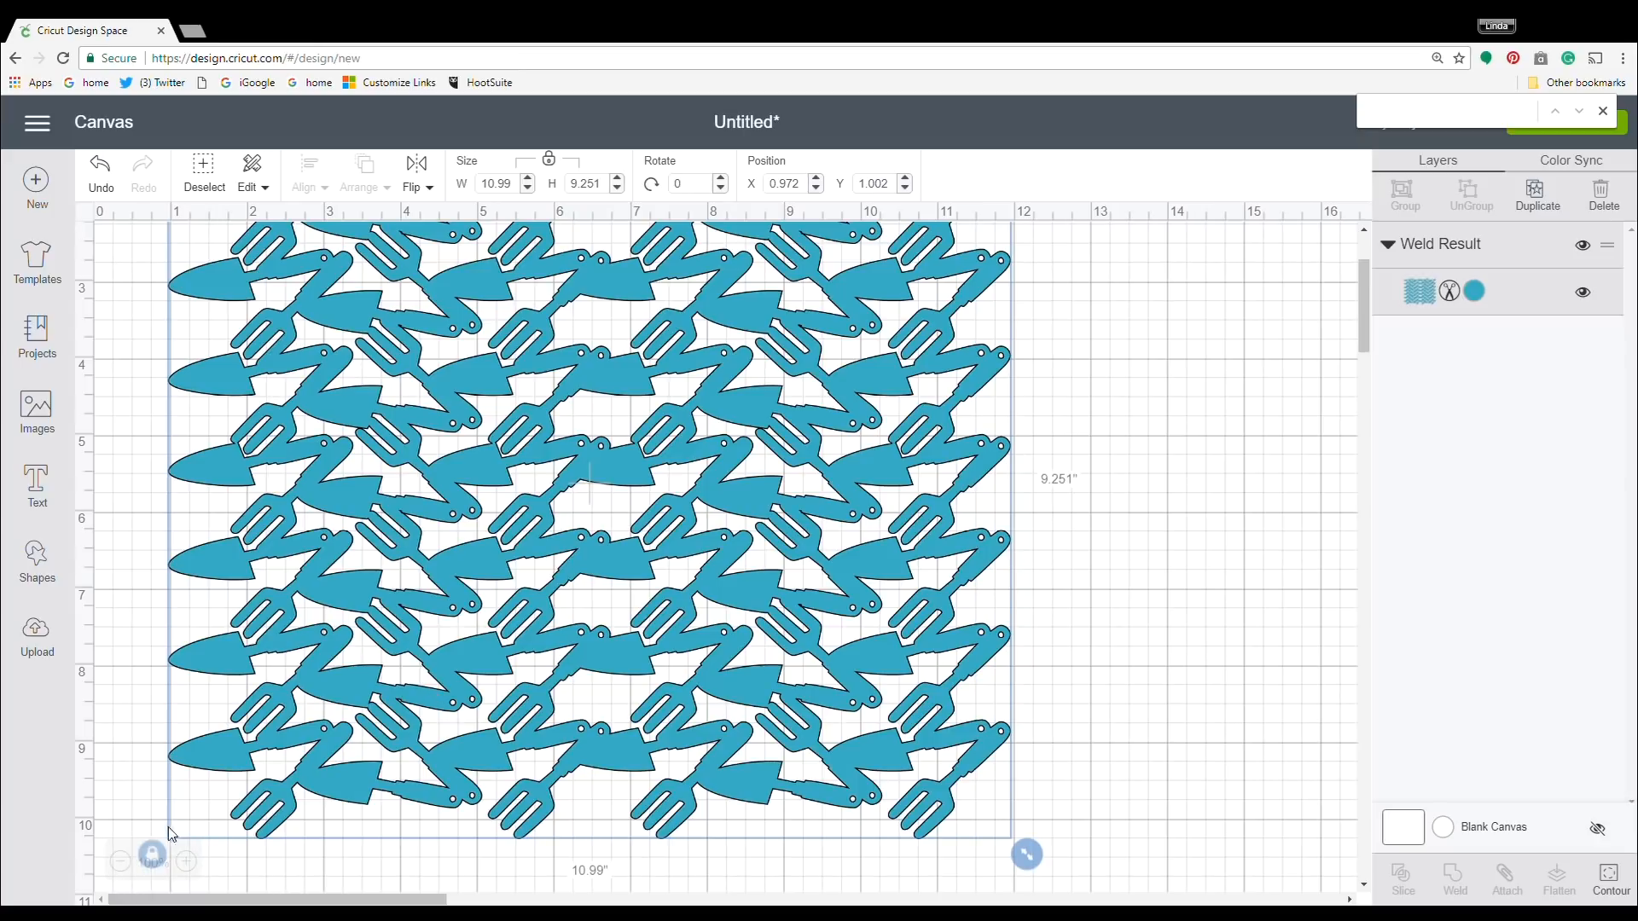
pyautogui.click(157, 743)
pyautogui.scroll(-1, 155, 772)
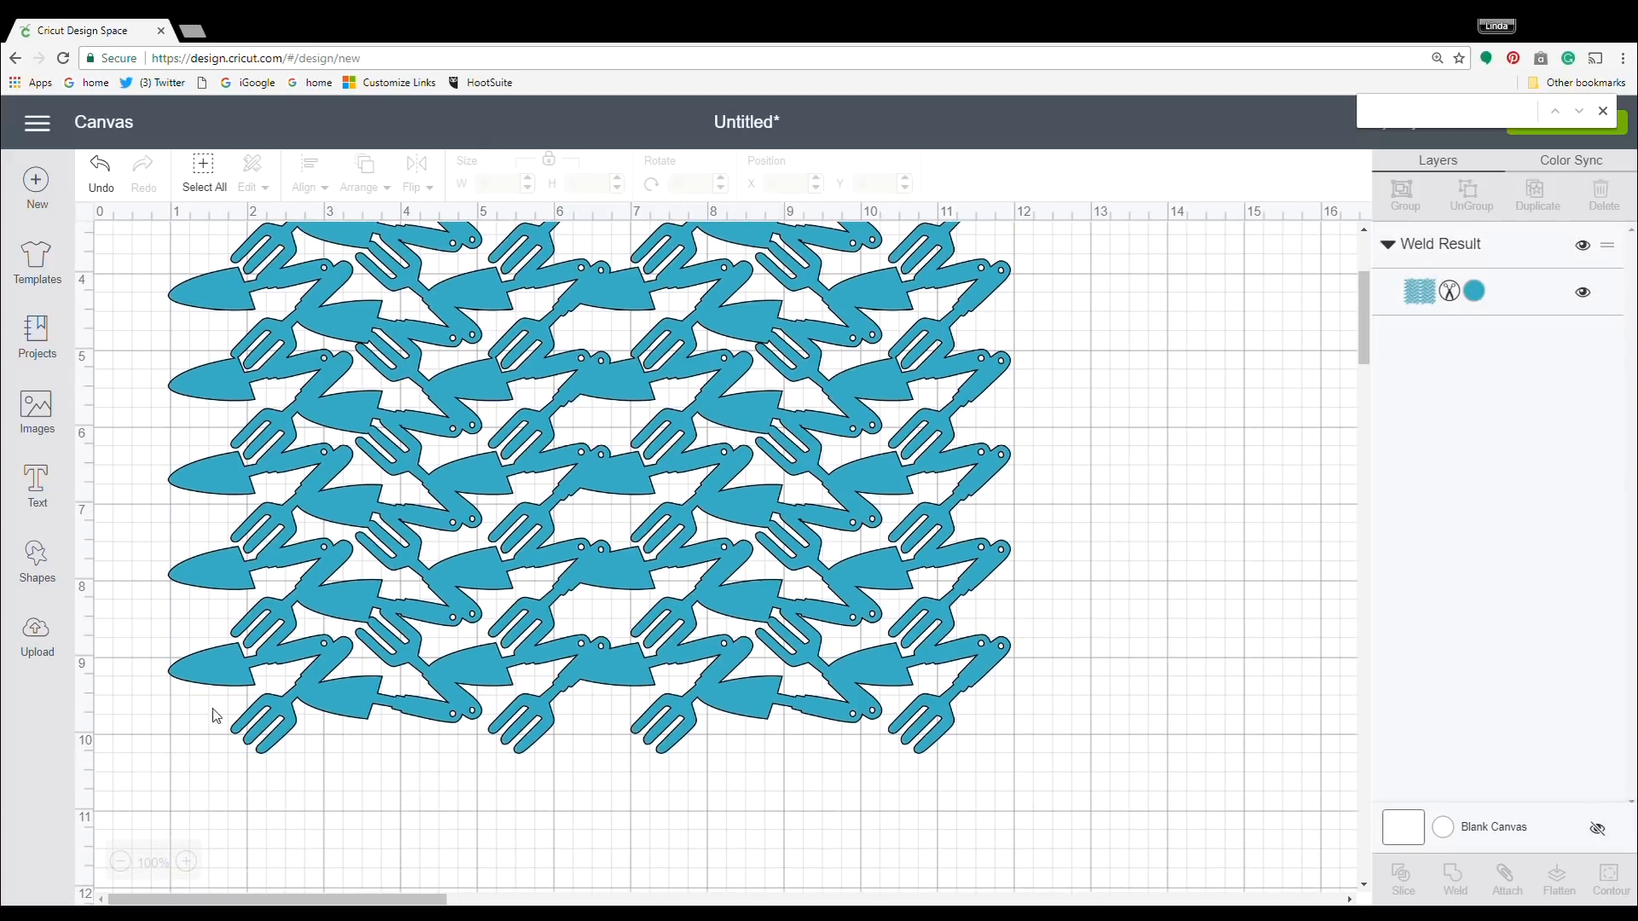
pyautogui.click(252, 674)
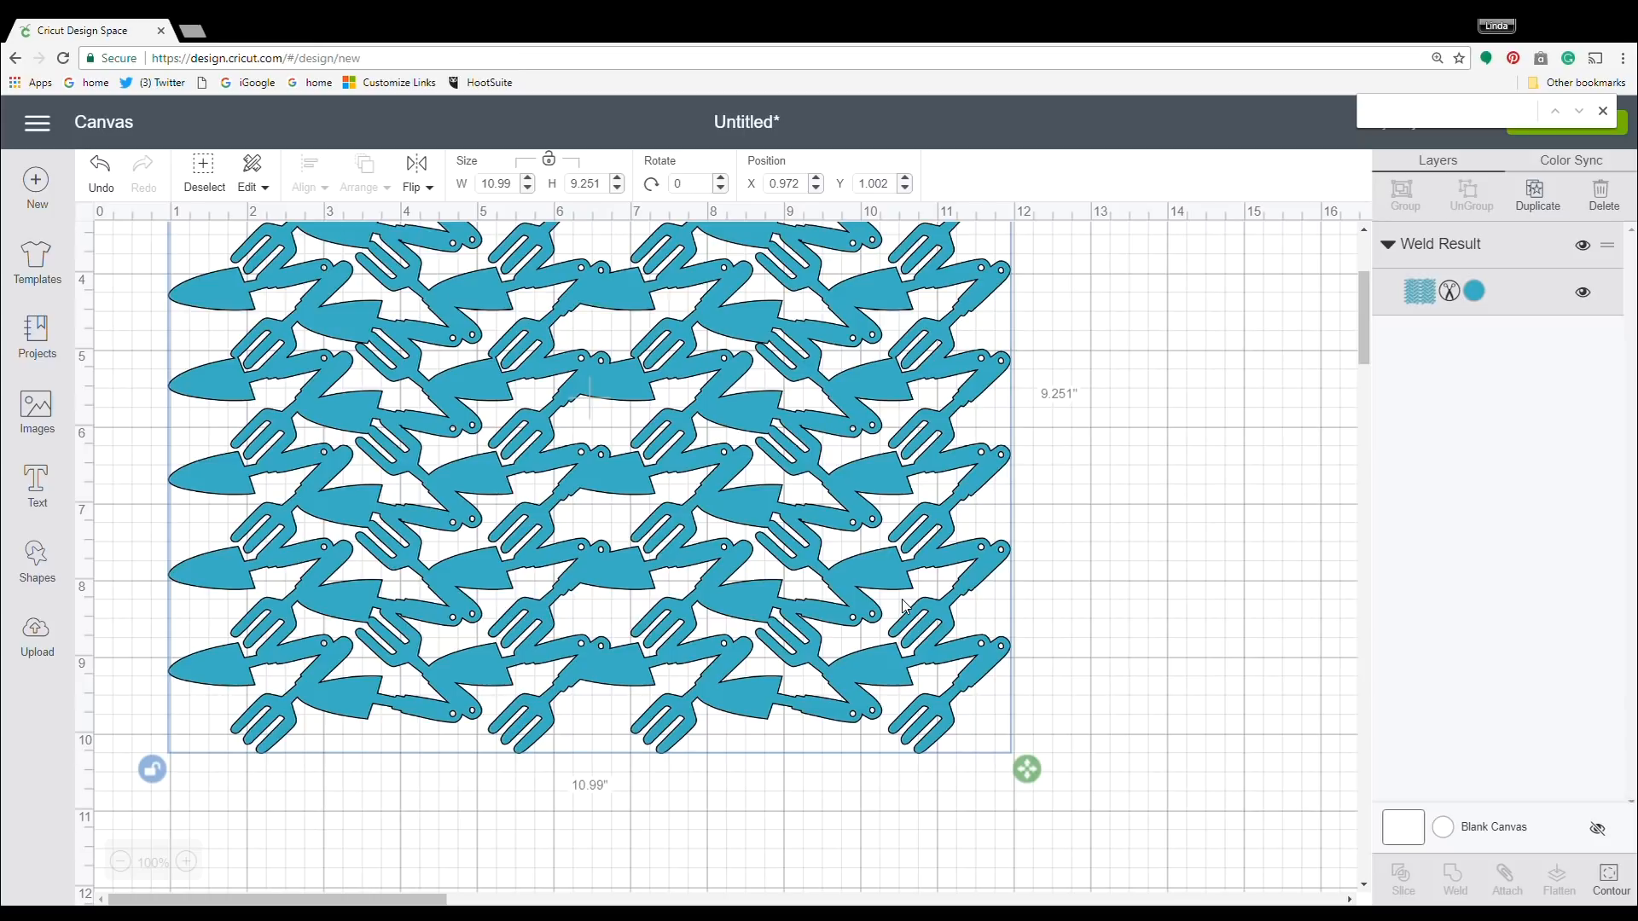
# Set the pattern sheet's height to 8.5 in without changing its width, and deselect it.
pyautogui.click(584, 189)
pyautogui.write('8.5')
pyautogui.press('Return')
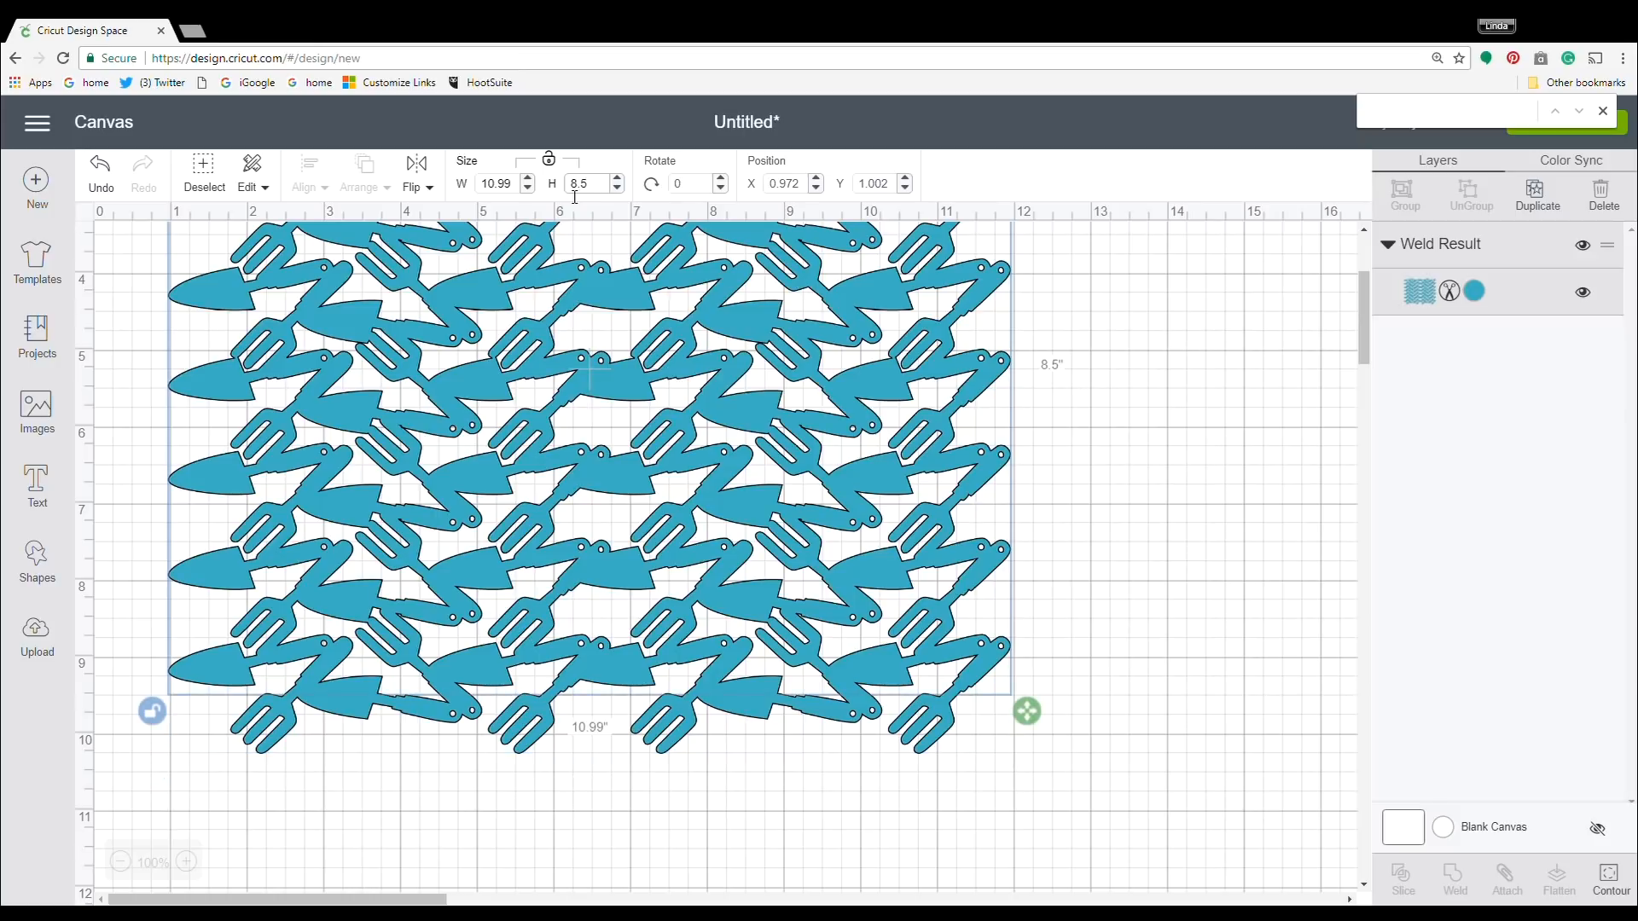
pyautogui.scroll(3, 1137, 569)
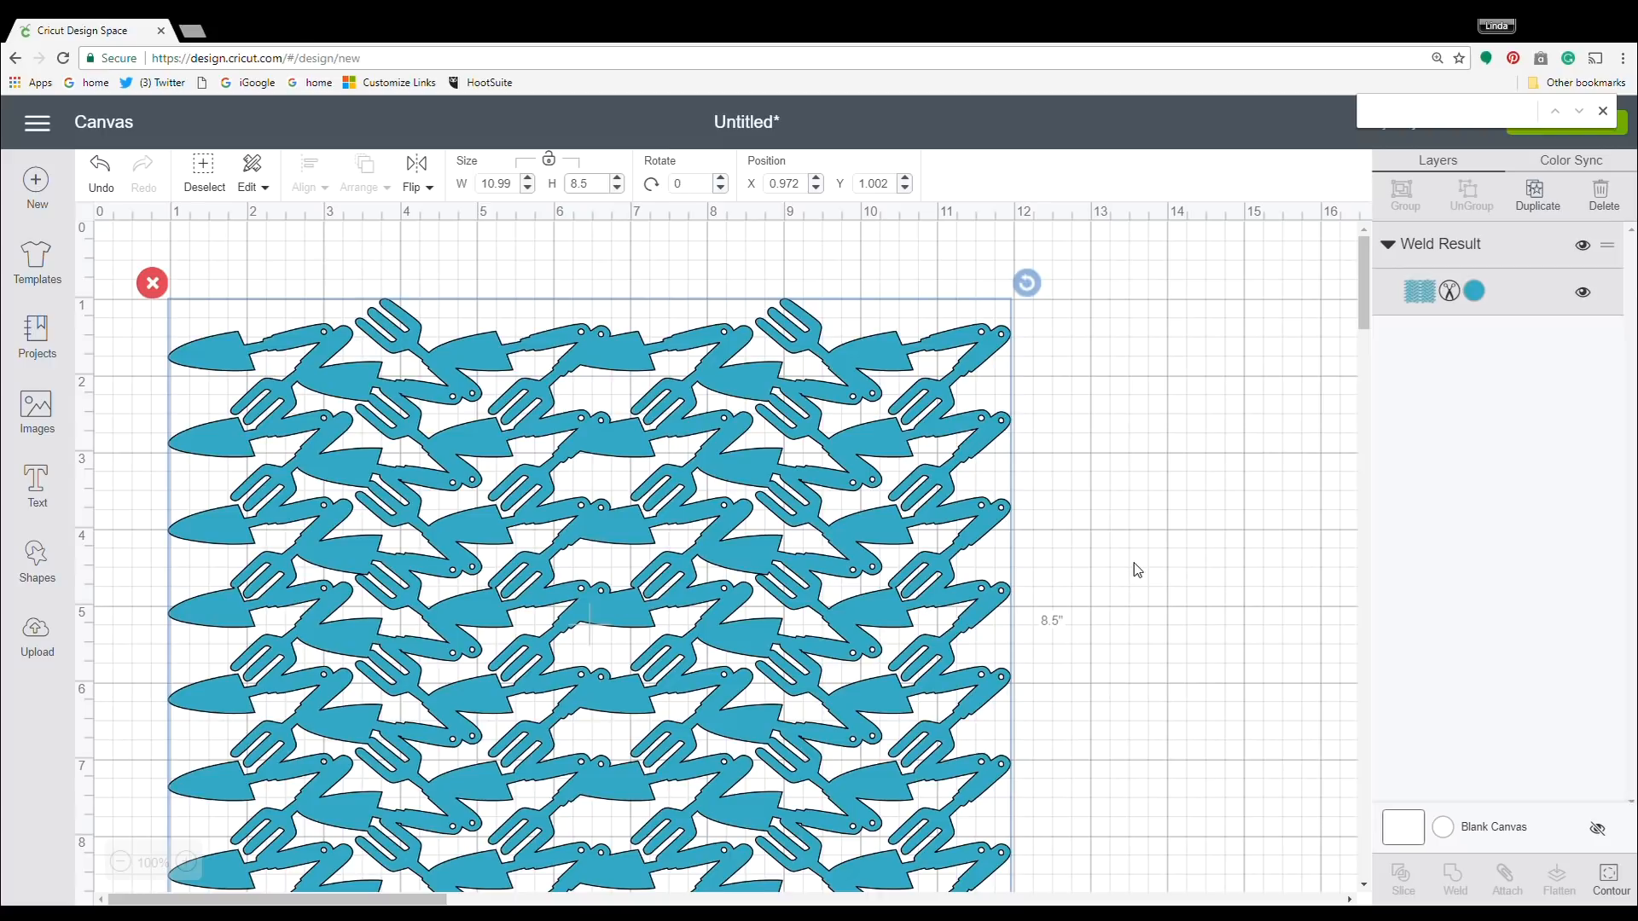
pyautogui.scroll(-1, 1137, 570)
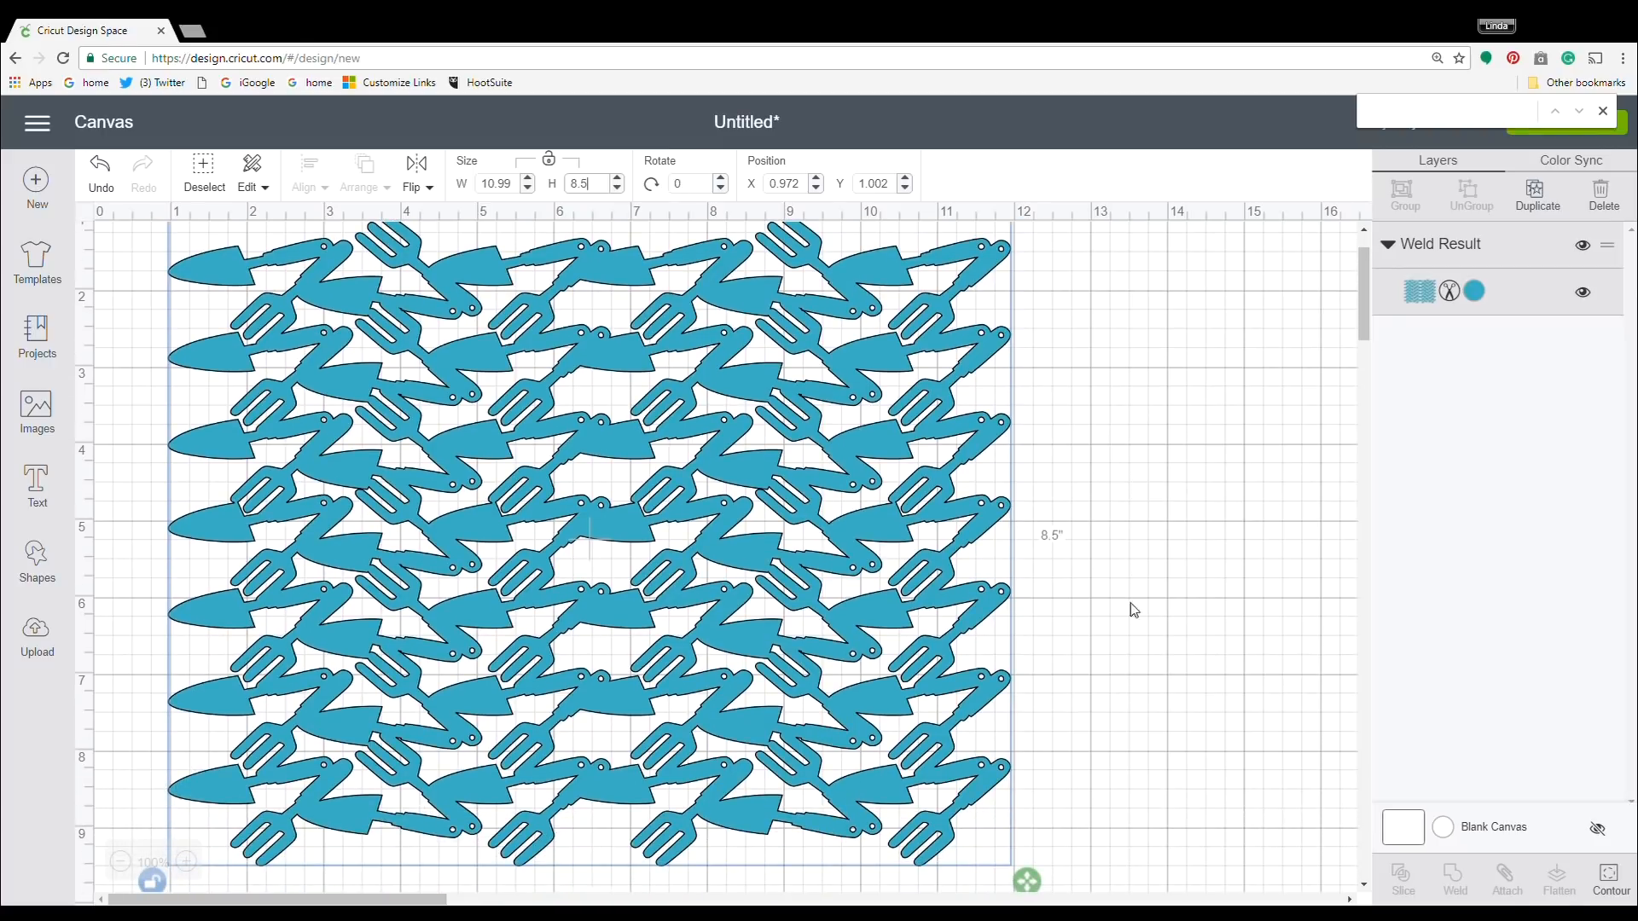
pyautogui.click(1118, 640)
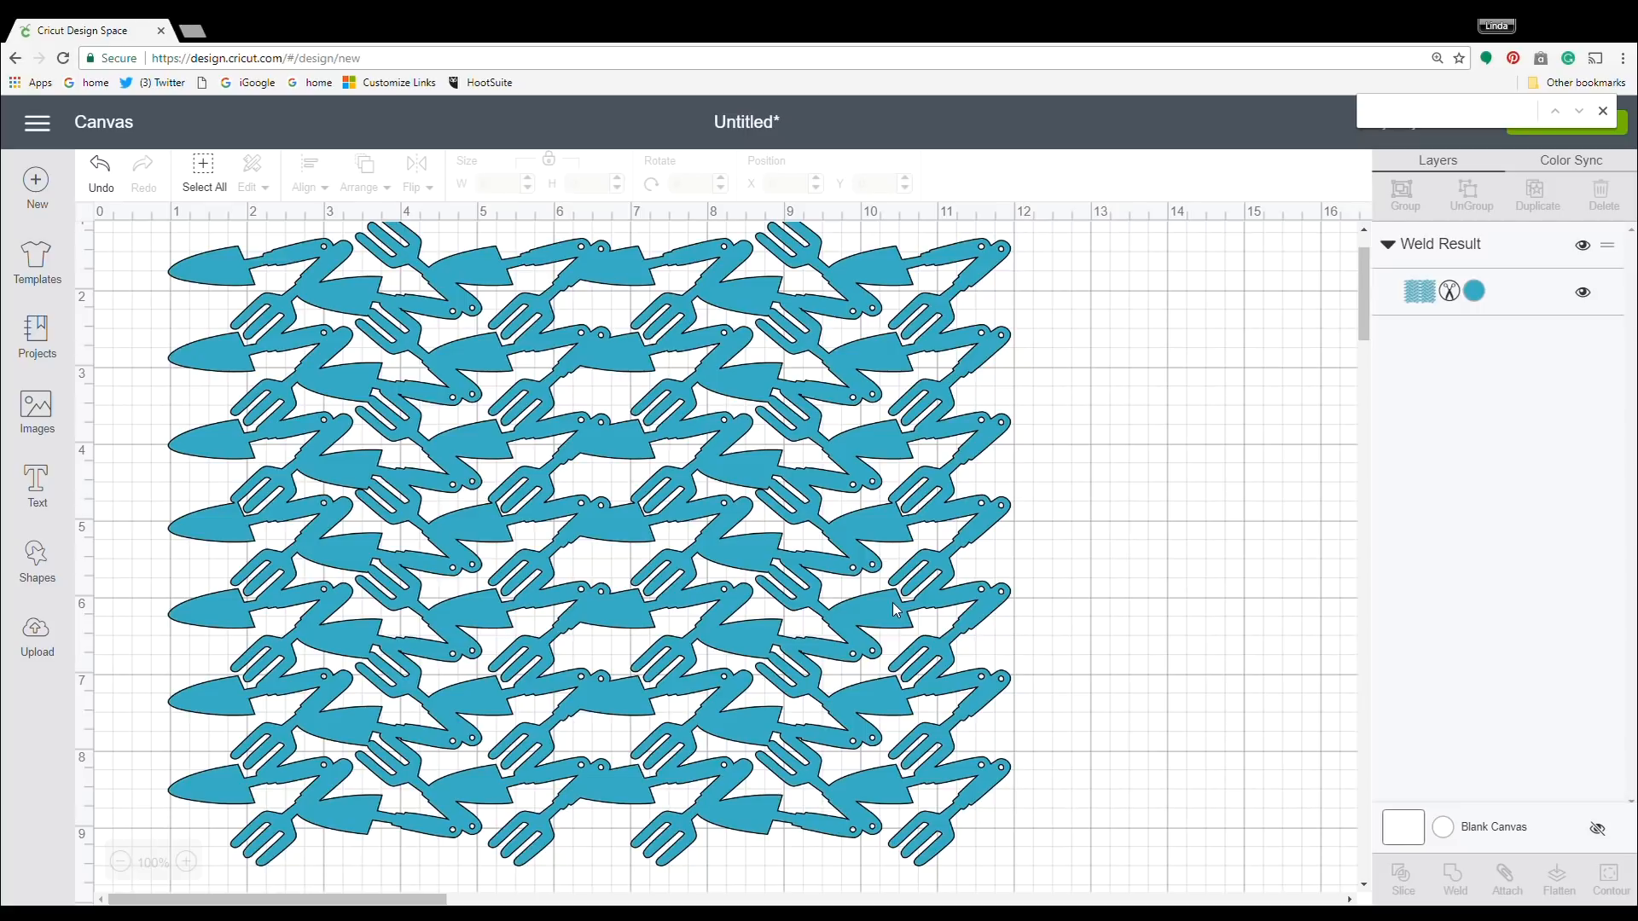
# Save the project as the public project "Garden Tool Stencil" and send it to mat preparation for cutting.
pyautogui.scroll(2, 1319, 577)
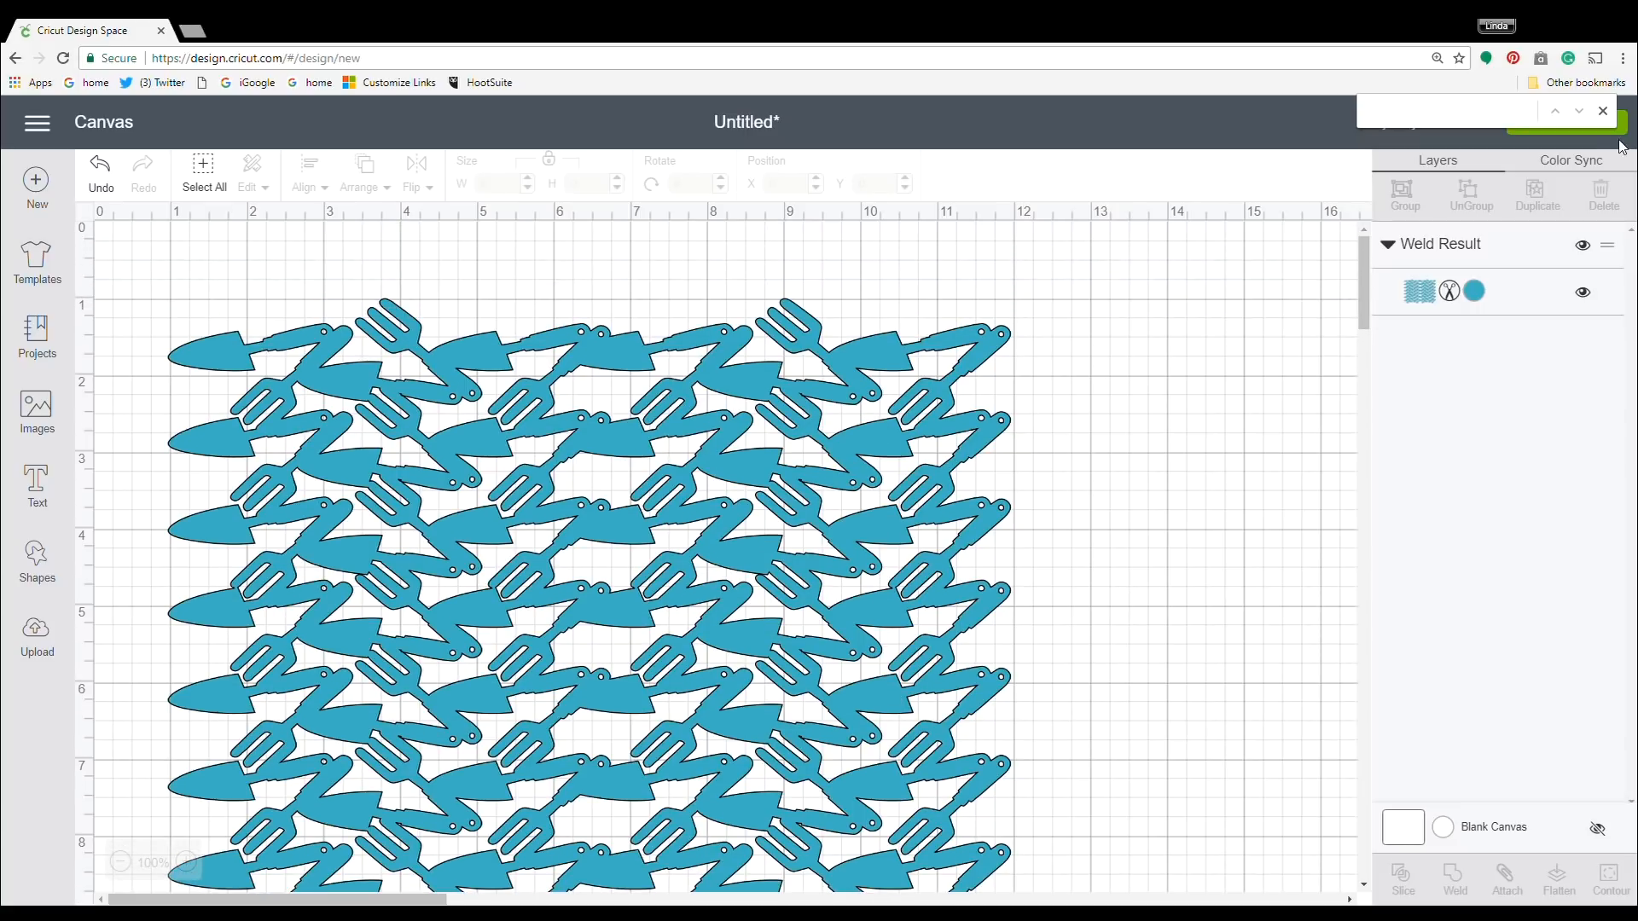
pyautogui.click(1604, 112)
pyautogui.click(1476, 124)
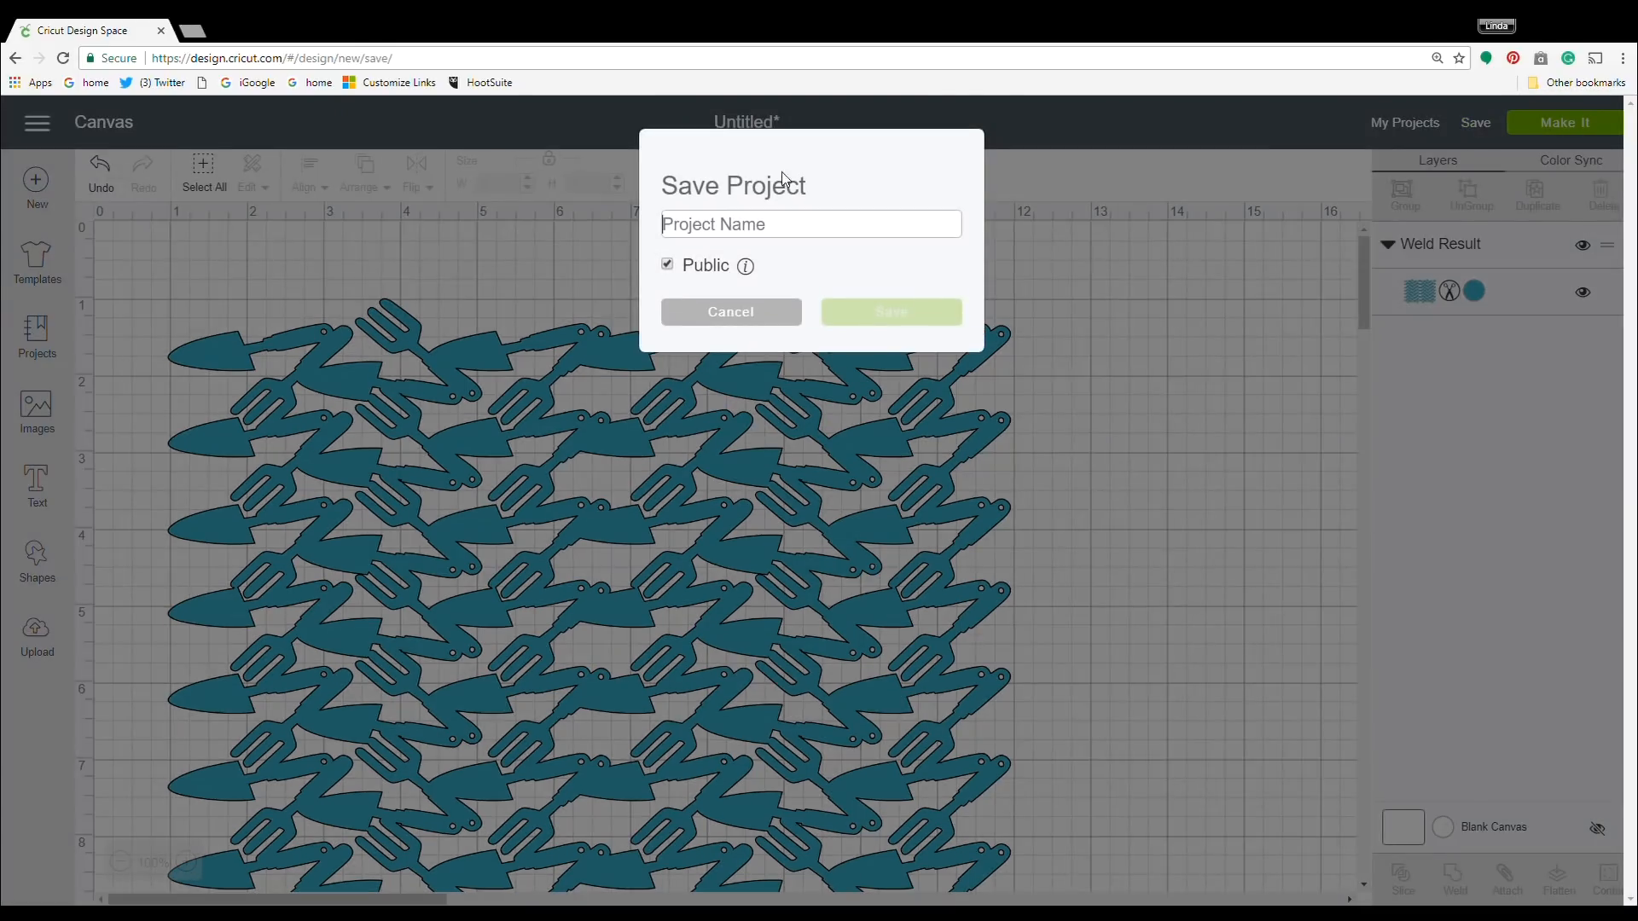
pyautogui.click(684, 225)
pyautogui.write('Garden Tool Stencil')
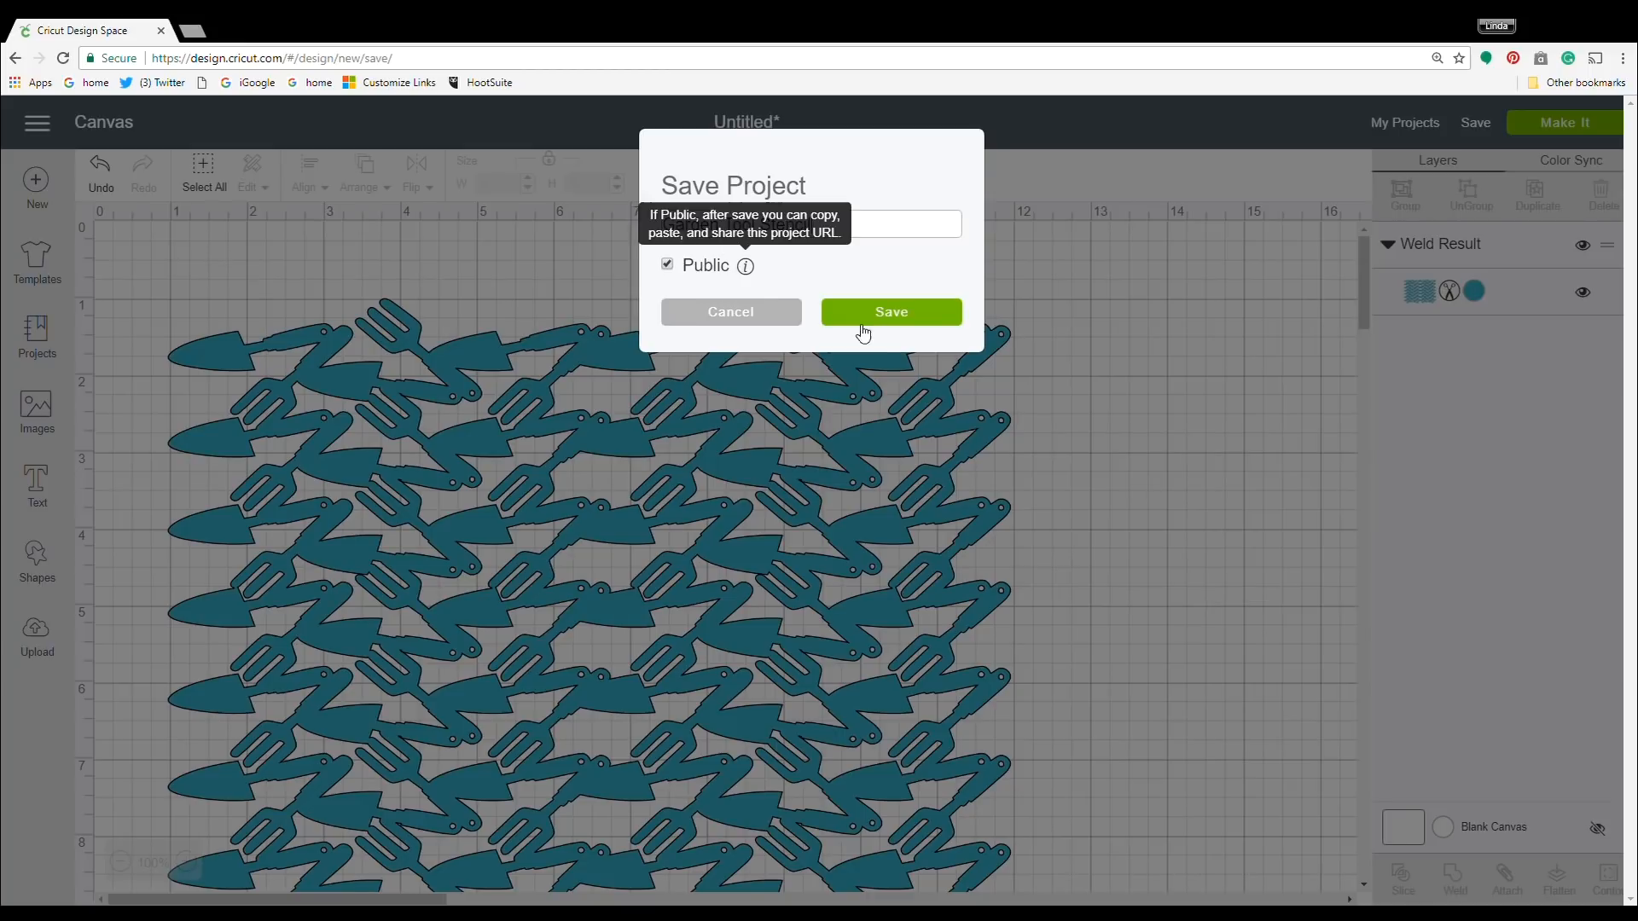
pyautogui.click(887, 313)
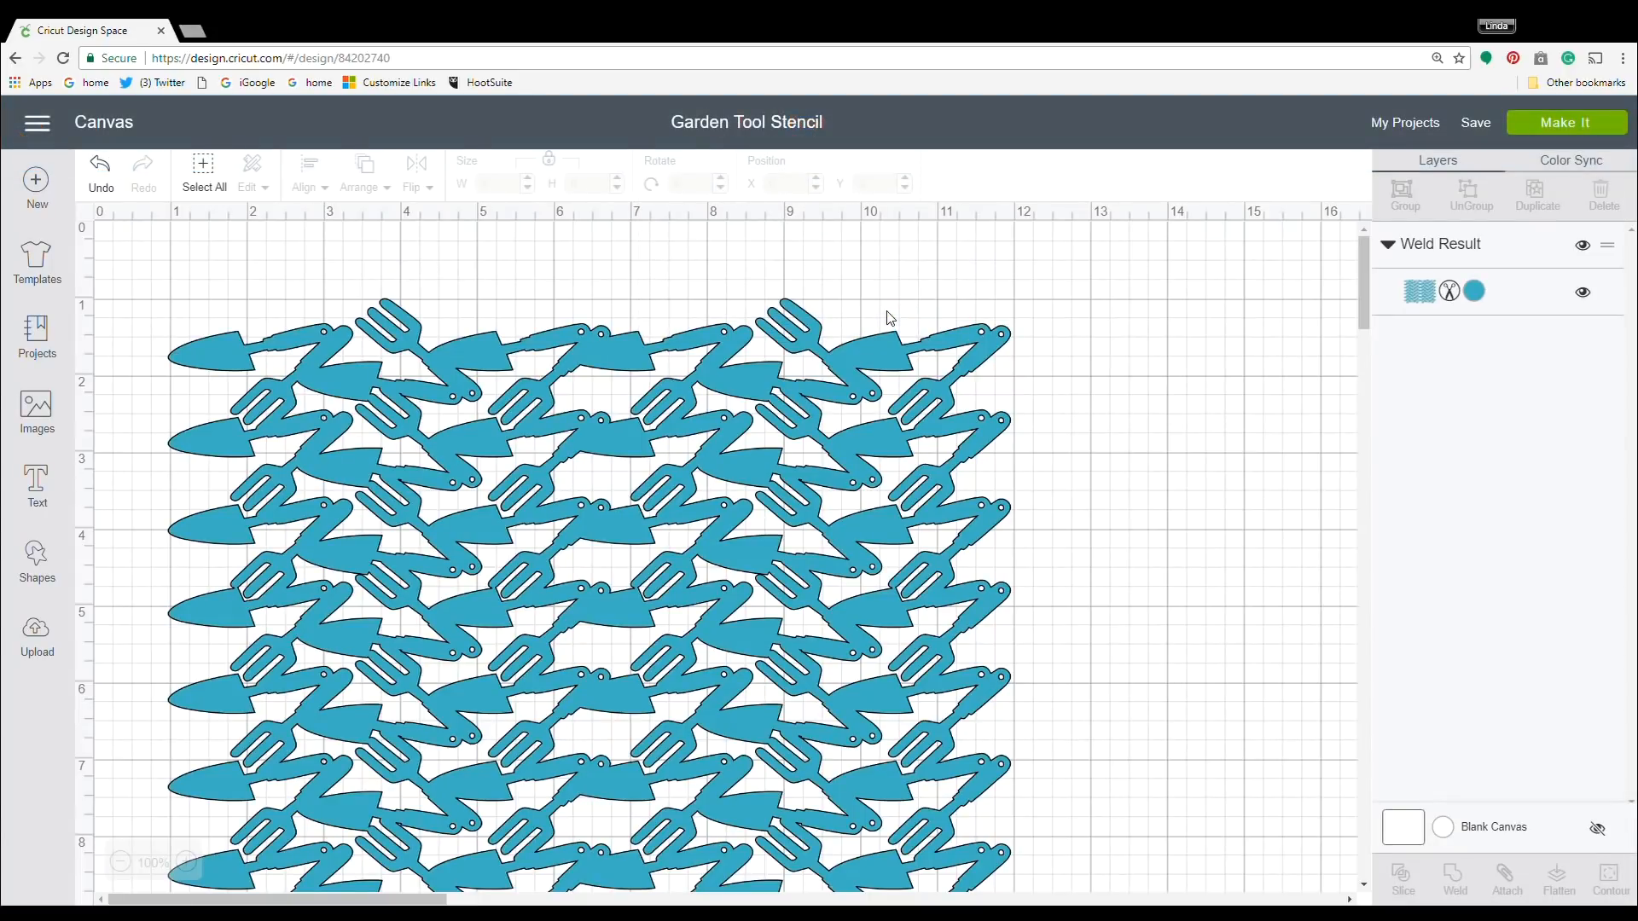
pyautogui.click(1582, 134)
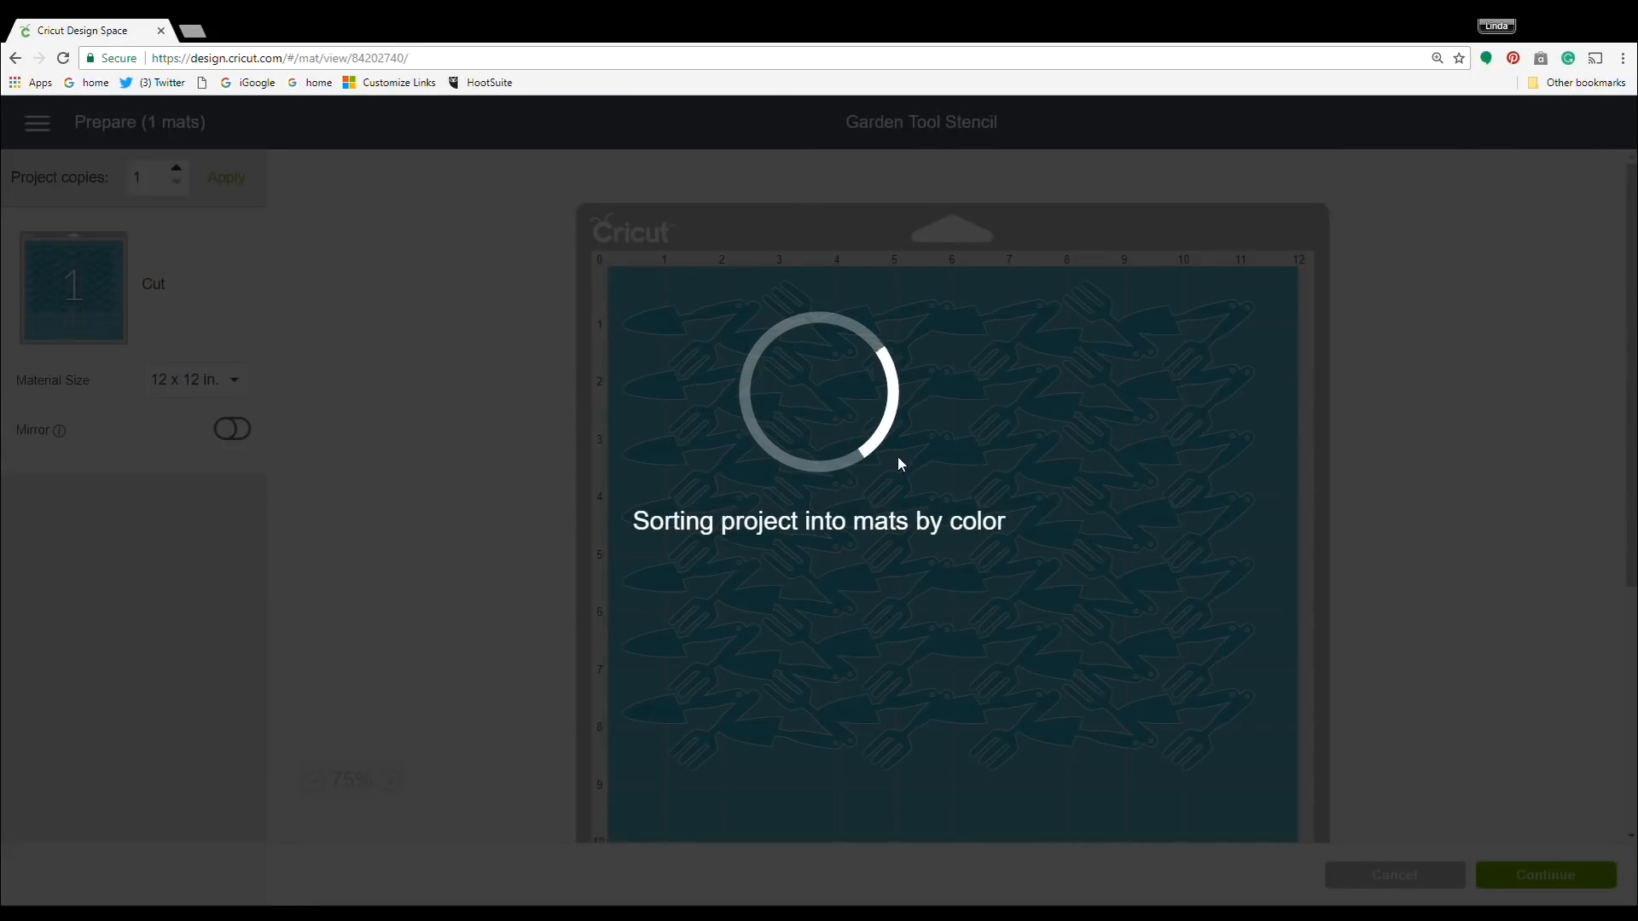